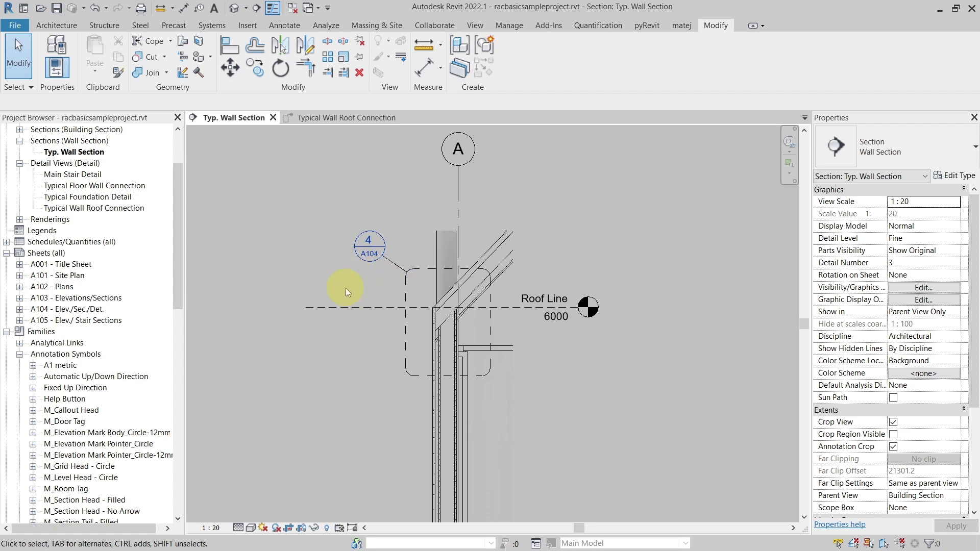
Open the Typical Wall Roof Connection detail view through the 4/A104 callout head, and return to Typ. Wall Section
scroll(345, 288, "up", 1)
scroll(381, 284, "up", 2)
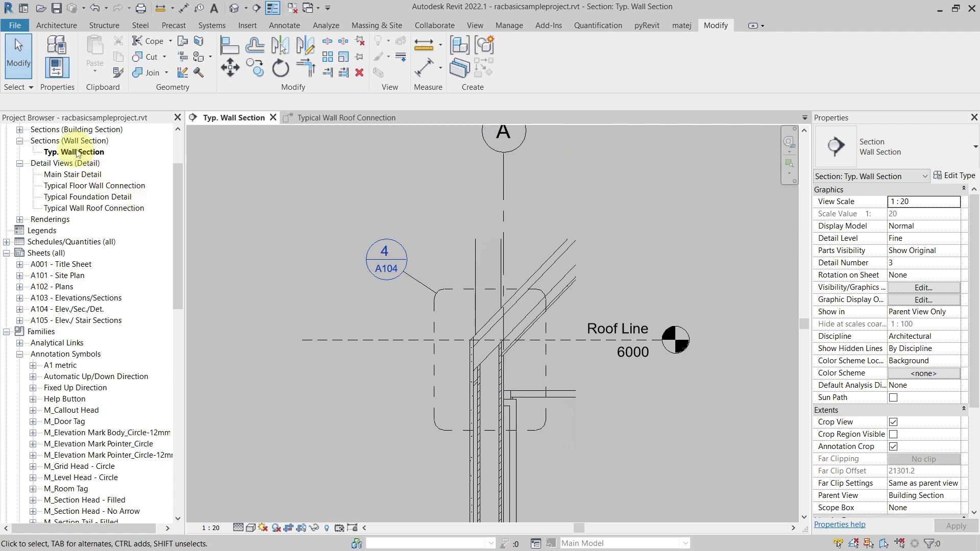
left_click(463, 287)
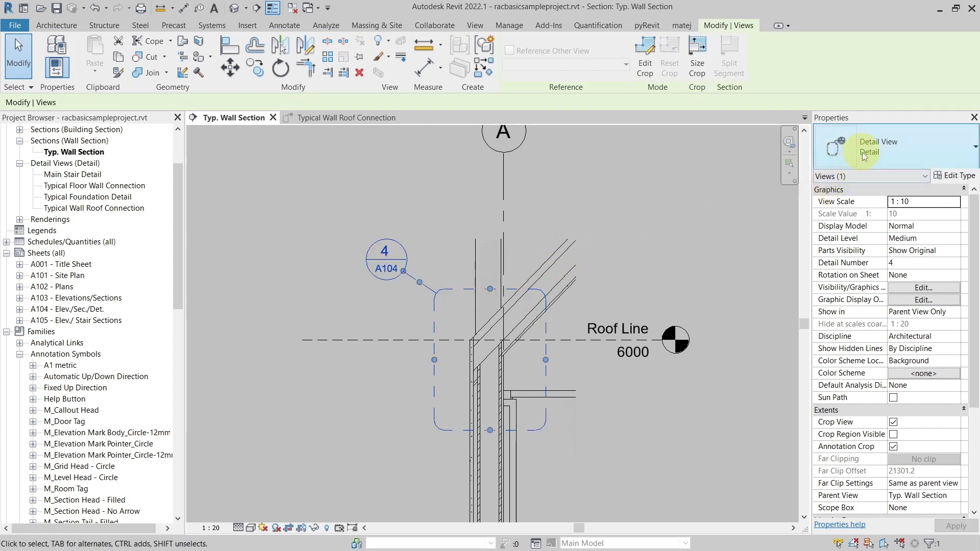
left_click(352, 207)
double_click(384, 251)
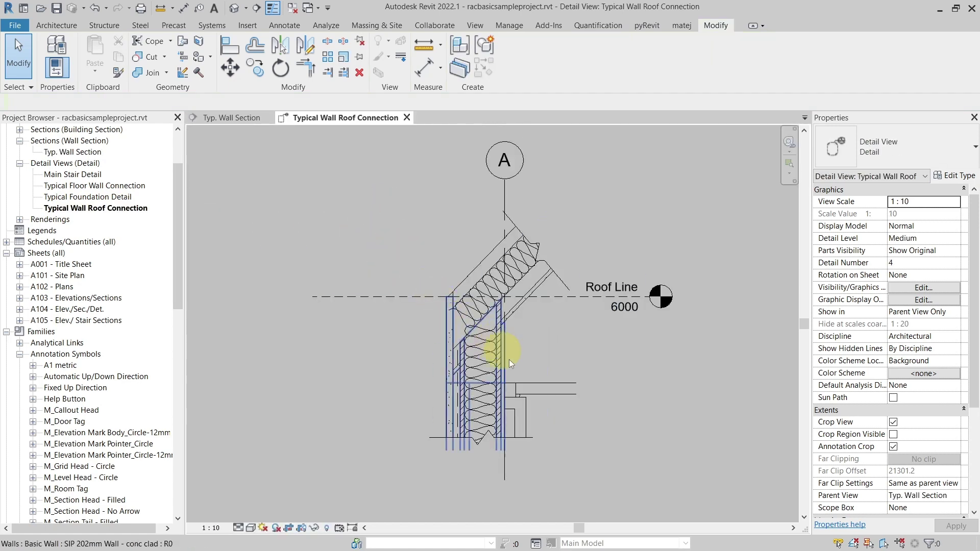
left_click(250, 128)
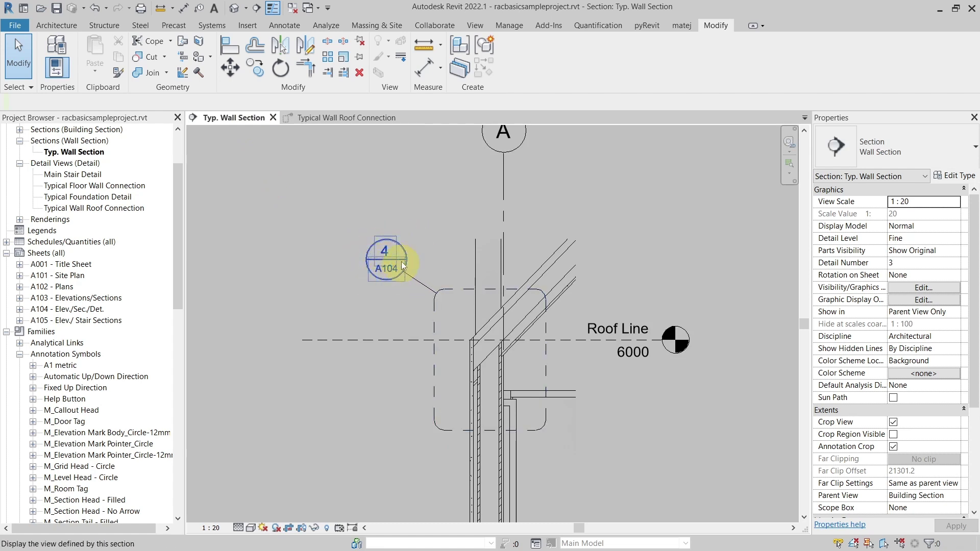
Inspect the roof callout's boundary and head in the wall section and its matching Typical Wall Roof Connection detail view entry
left_click(387, 253)
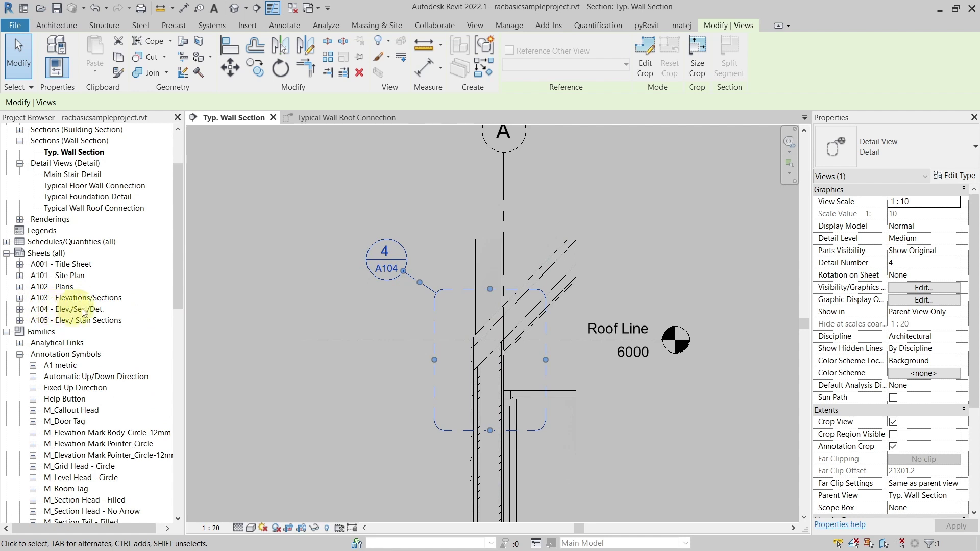
left_click(448, 238)
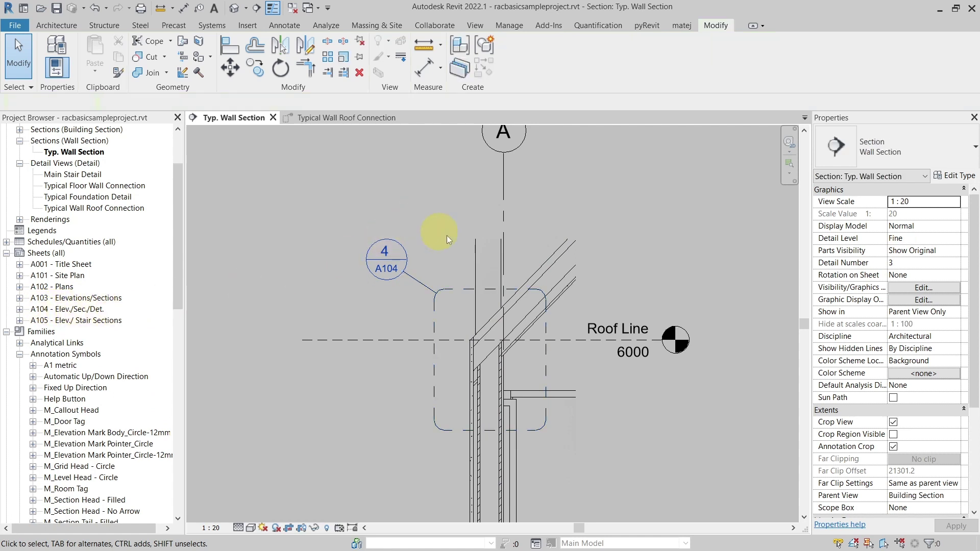
left_click(451, 287)
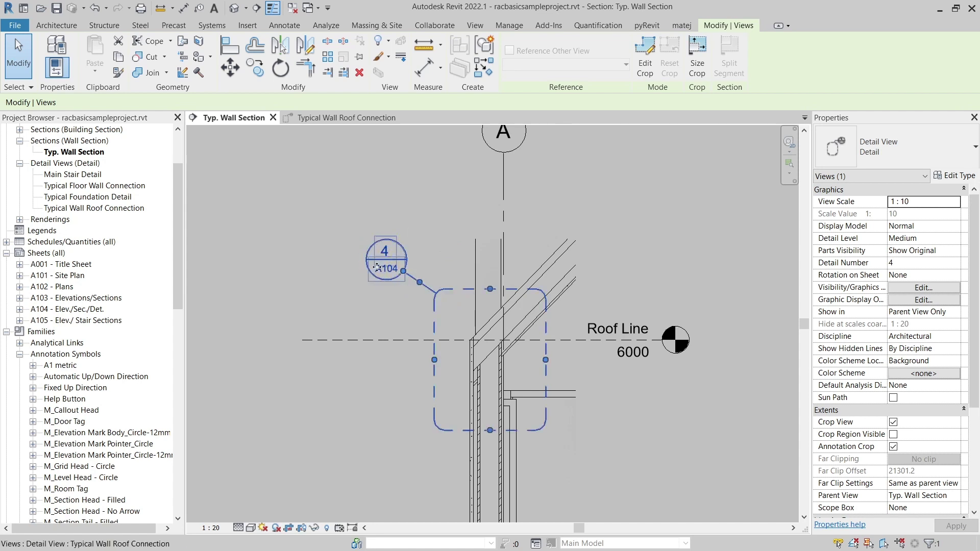
left_click(366, 232)
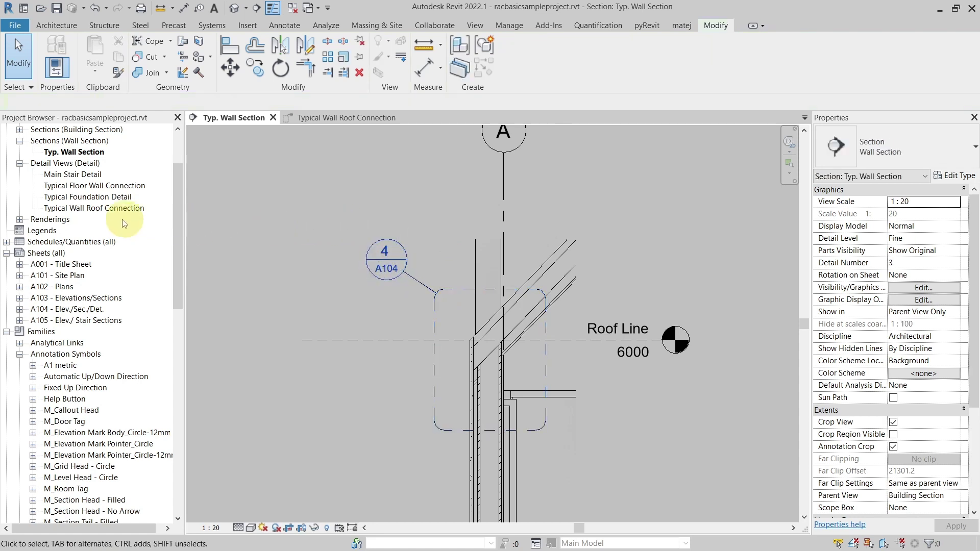
left_click(80, 213)
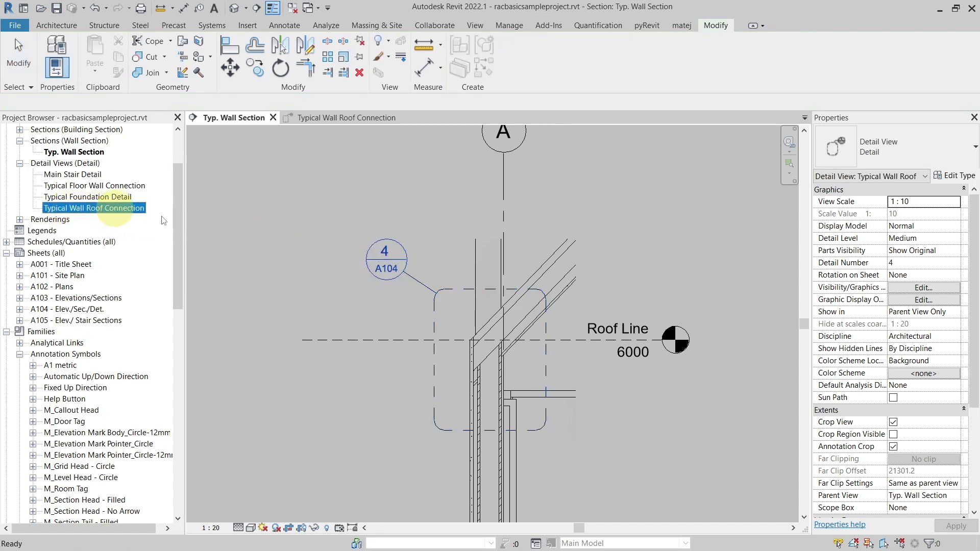
left_click(392, 292)
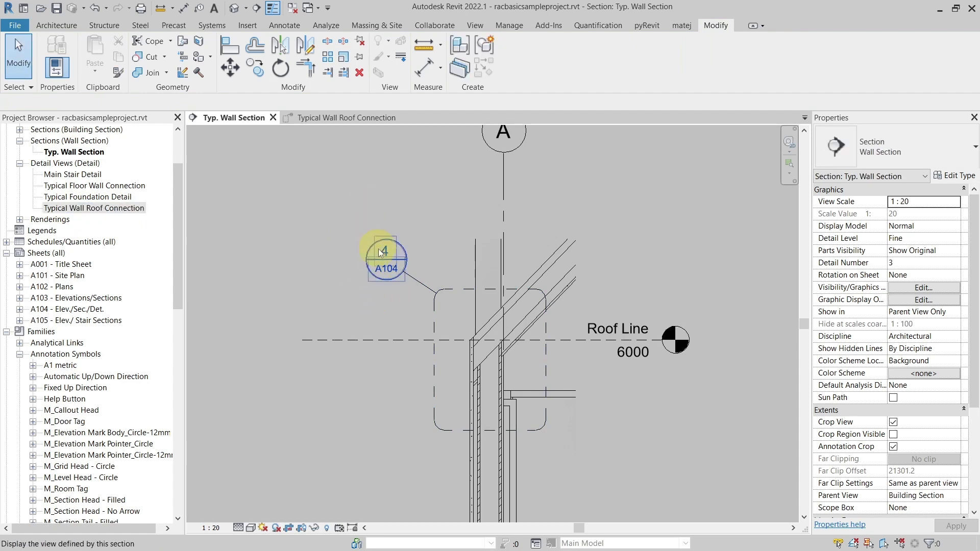
Review the roof callout's Detail type properties and the callout head family and corner radius of its callout tag
left_click(462, 293)
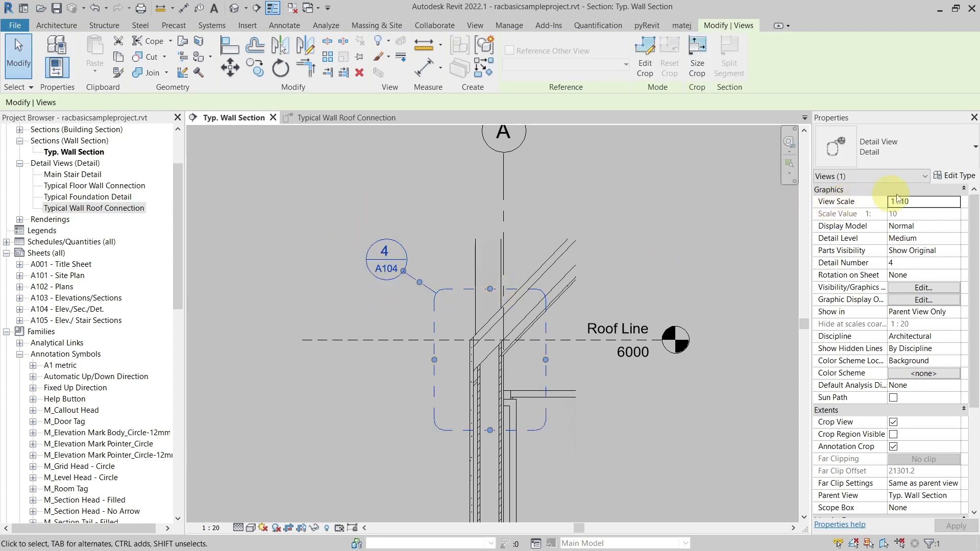
left_click(946, 179)
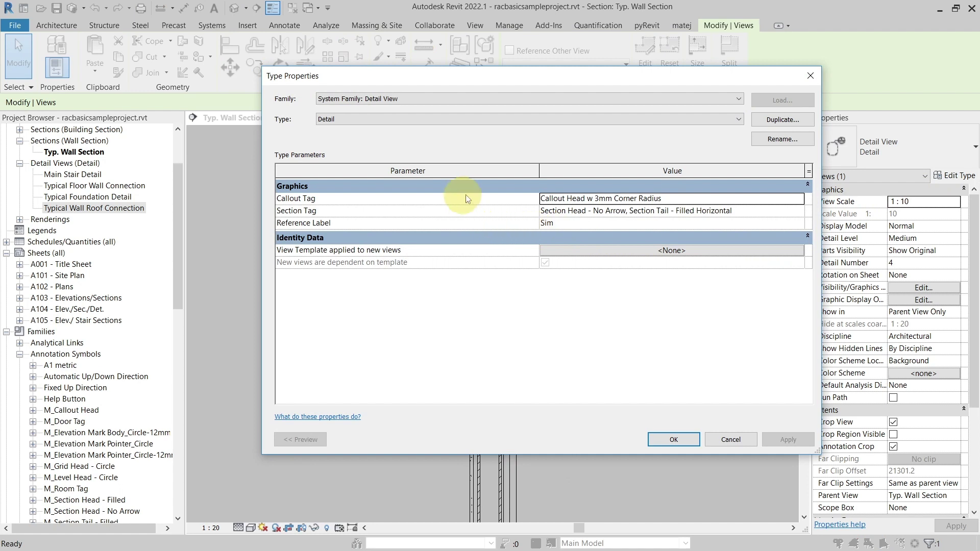
left_click_drag(488, 78, 449, 118)
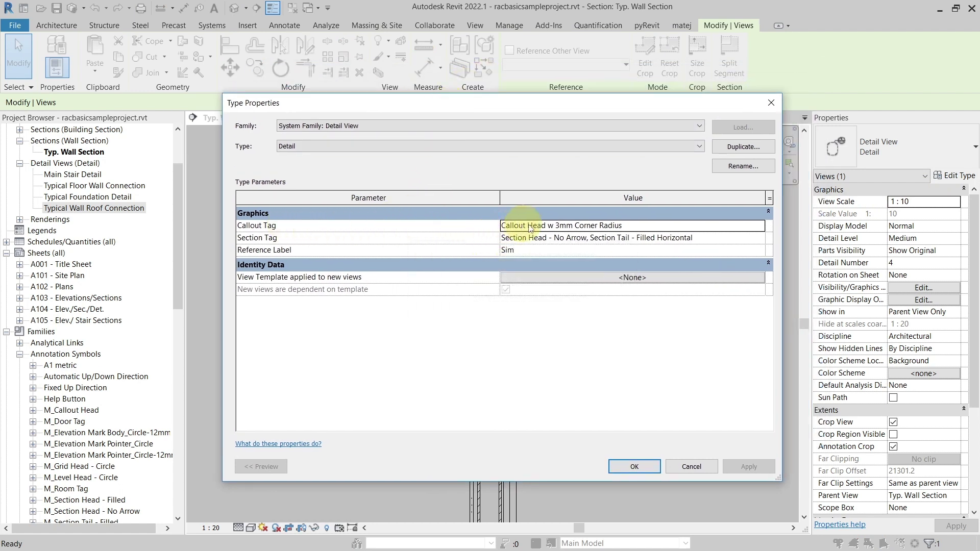
left_click(755, 227)
left_click(759, 226)
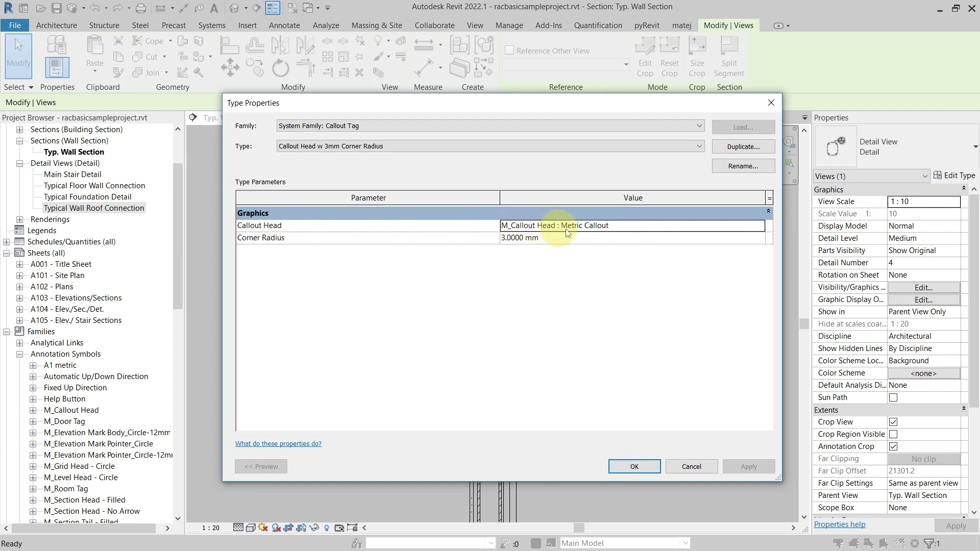
left_click(769, 104)
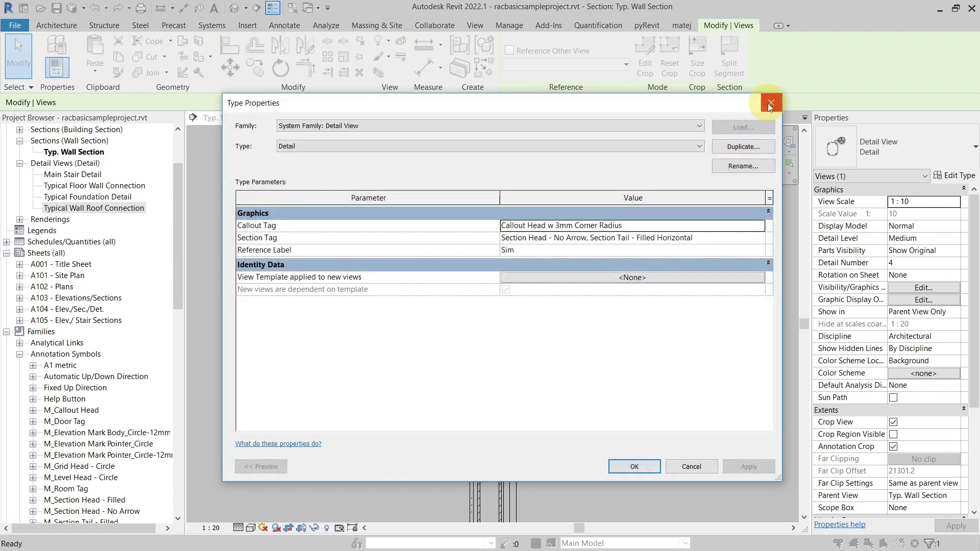
left_click(770, 104)
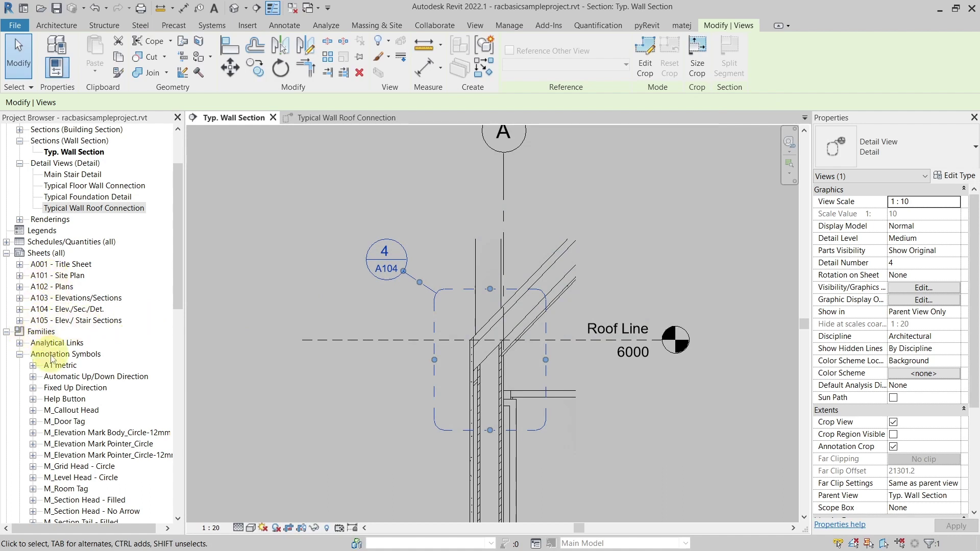
Open the M_Callout Head annotation family for editing
left_click(74, 410)
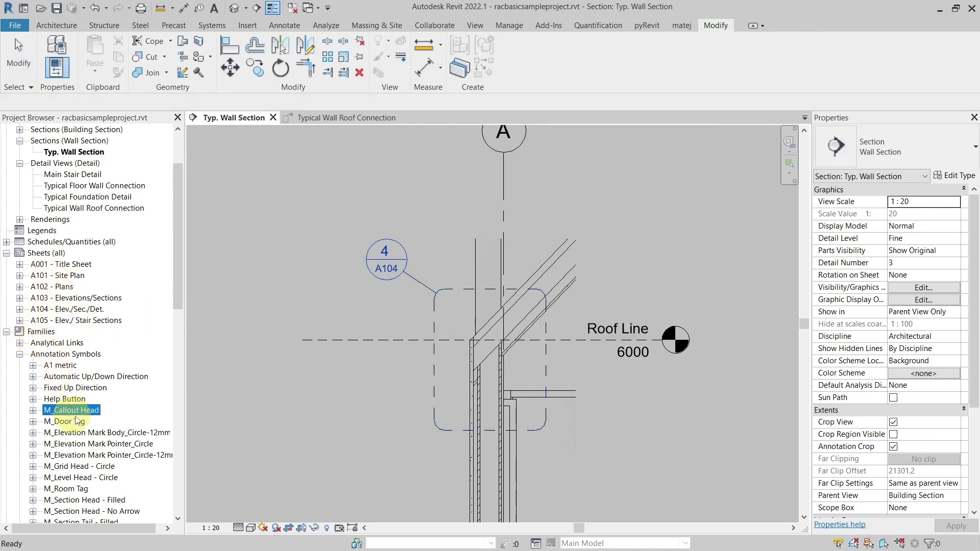
right_click(92, 410)
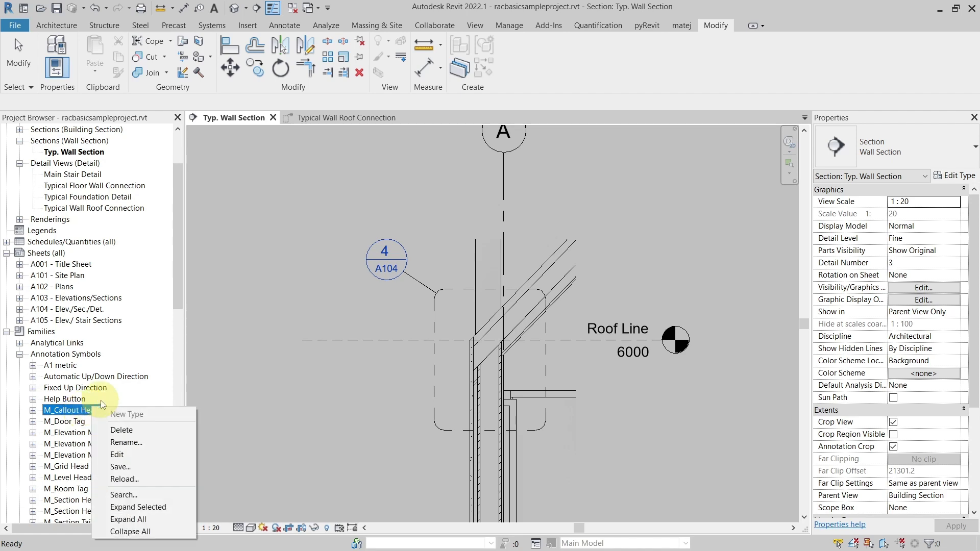
left_click(134, 454)
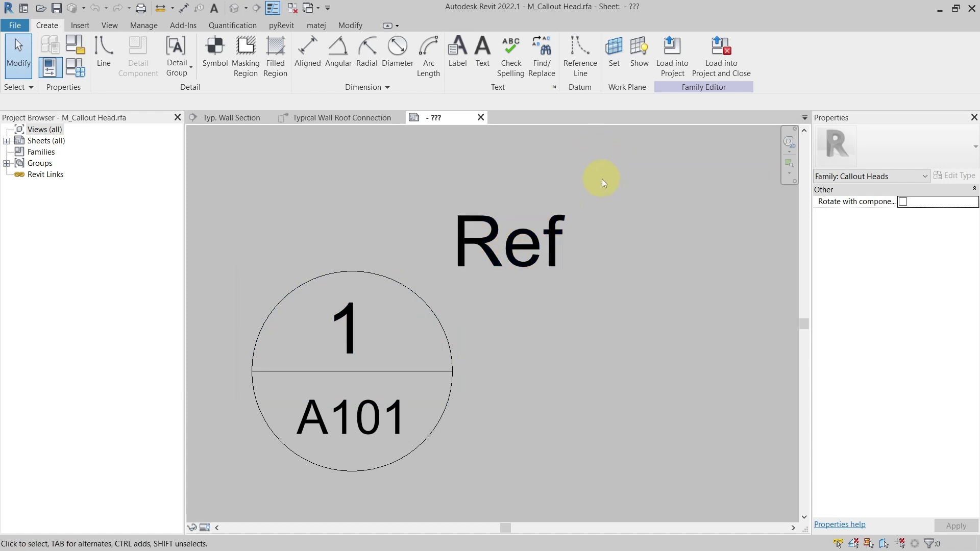
Examine the labels in the callout head and the parameters available for the upper detail number label, leaving them unedited
scroll(501, 282, "down", 1)
middle_click_drag(543, 207, 545, 228)
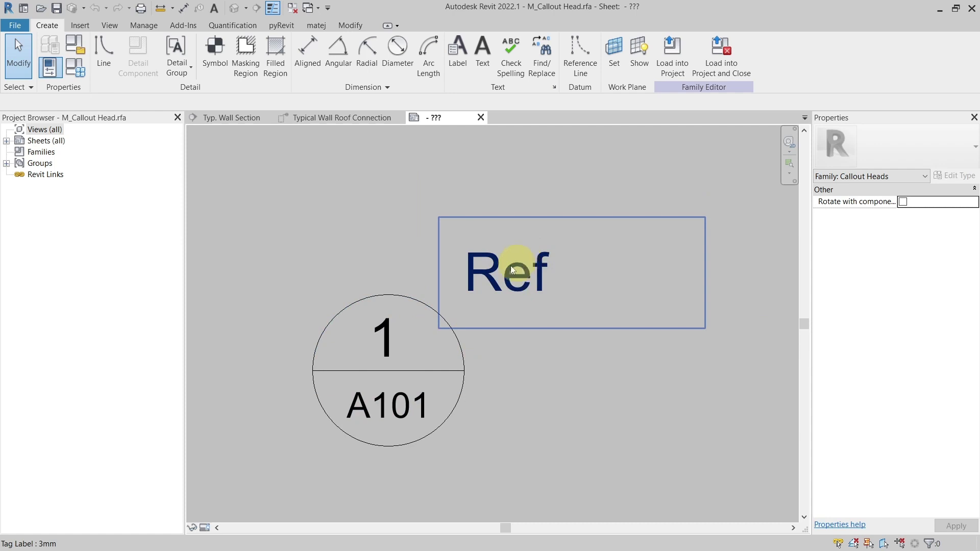
left_click(381, 335)
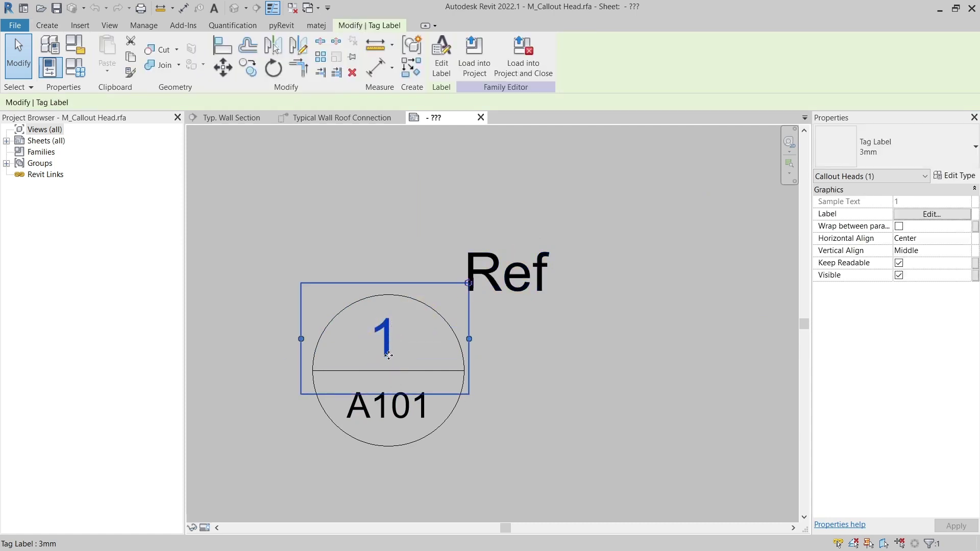
left_click(392, 414)
left_click(385, 346)
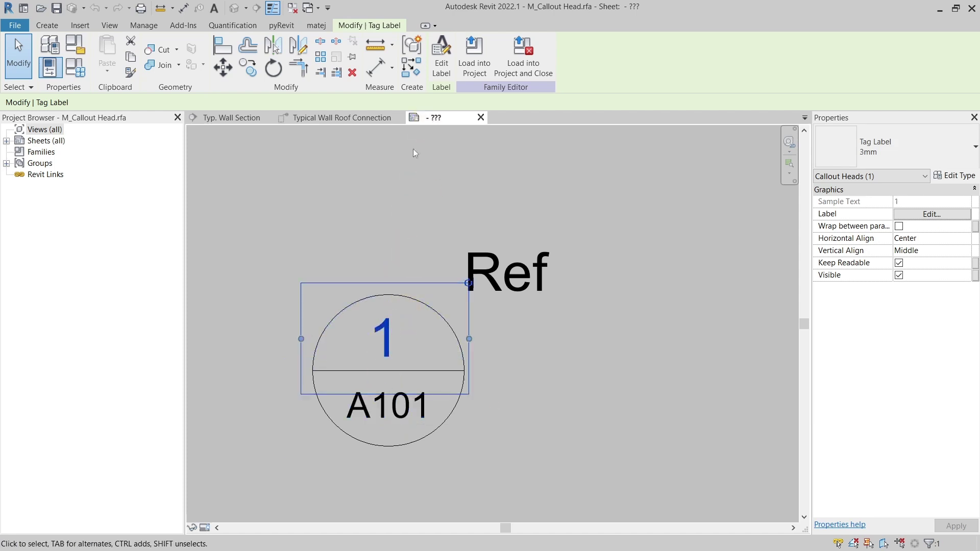
left_click(442, 57)
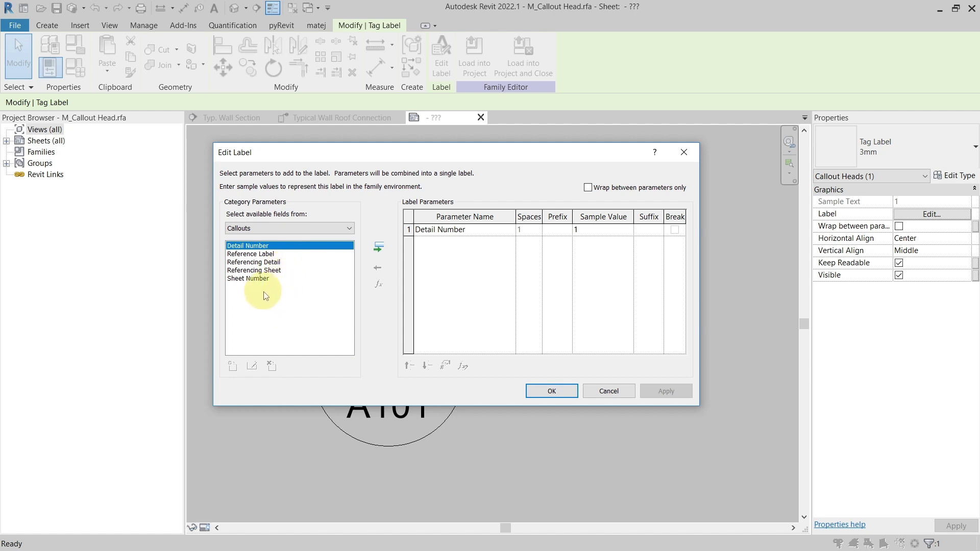
left_click_drag(402, 162, 541, 197)
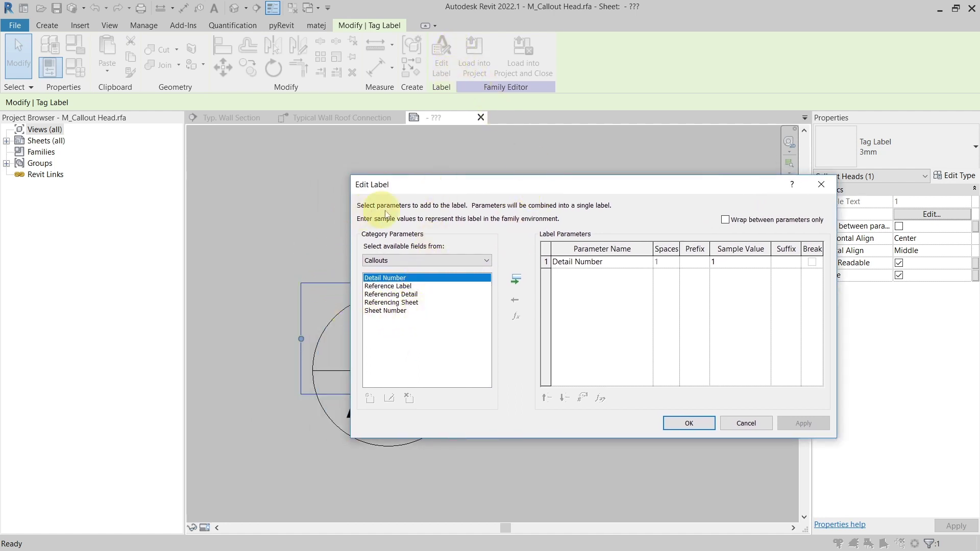
left_click_drag(475, 188, 410, 180)
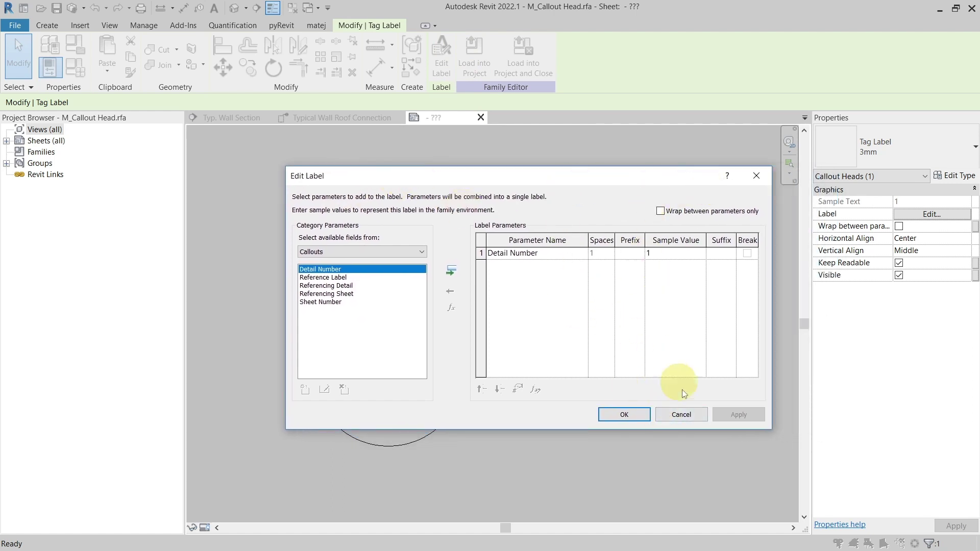
left_click(668, 414)
left_click(522, 207)
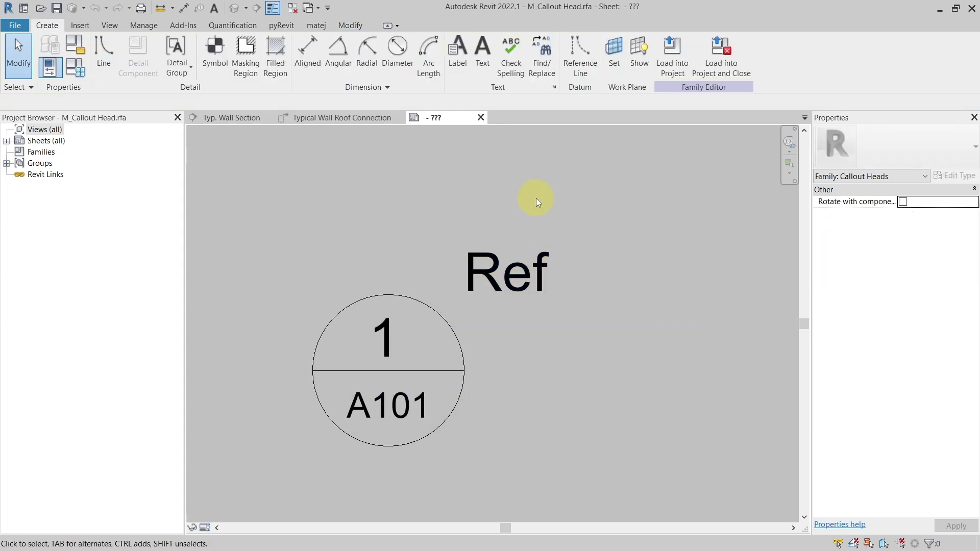
left_click(395, 329)
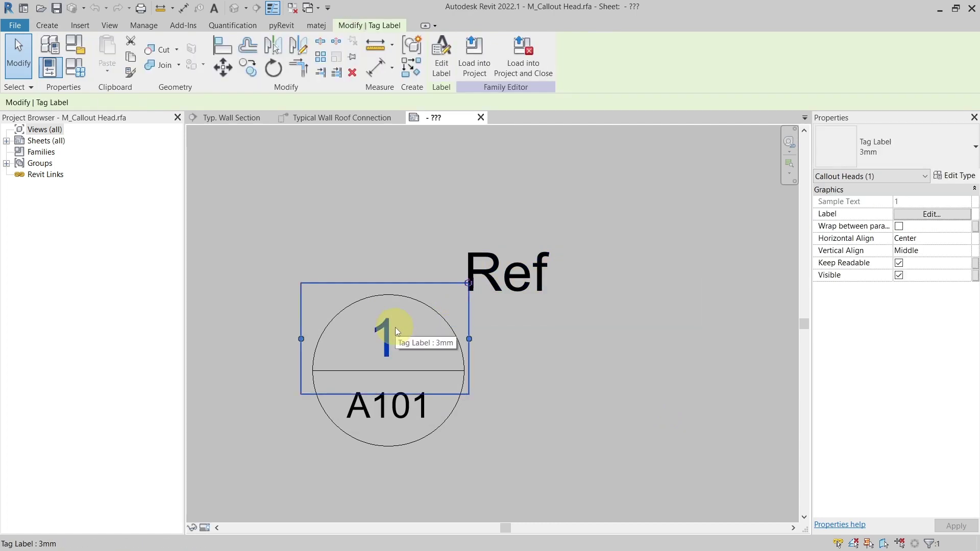
left_click(396, 223)
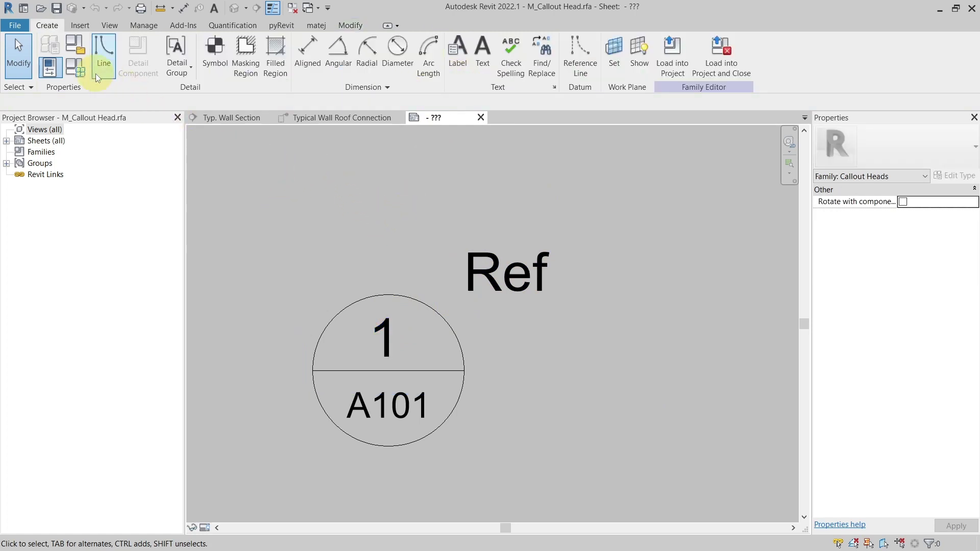
Create a new annotation family from the Metric Section Head.rft template in the Annotations folder
left_click(26, 32)
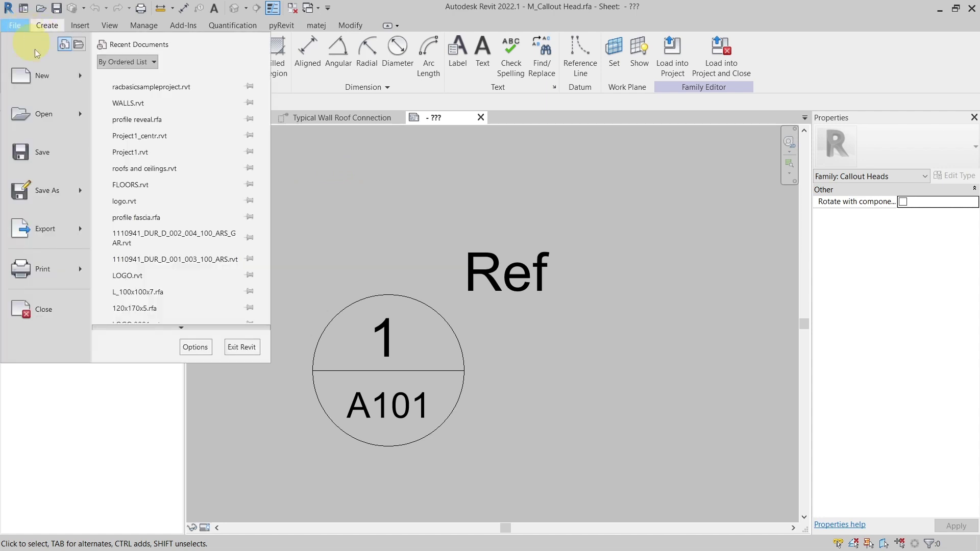
mouse_move(81, 80)
left_click(148, 118)
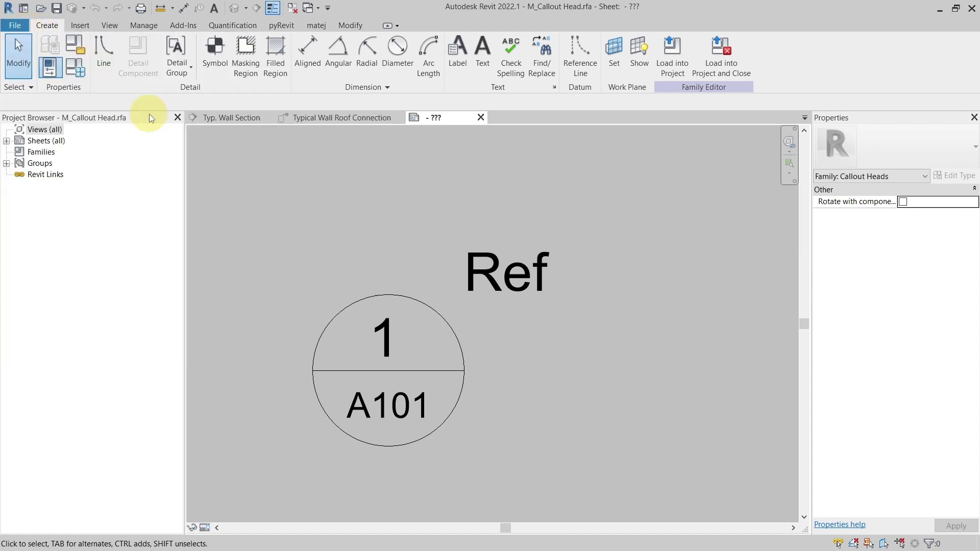
double_click(329, 159)
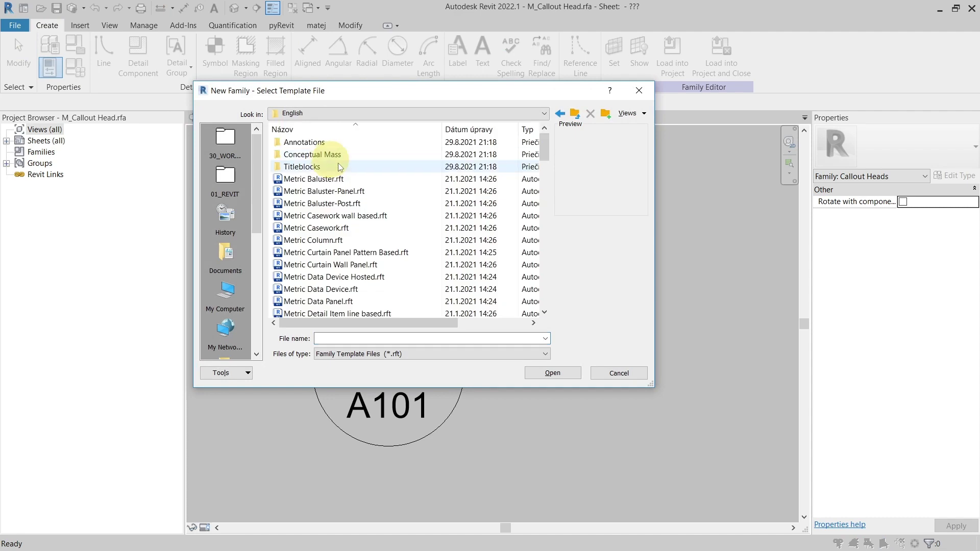
double_click(343, 146)
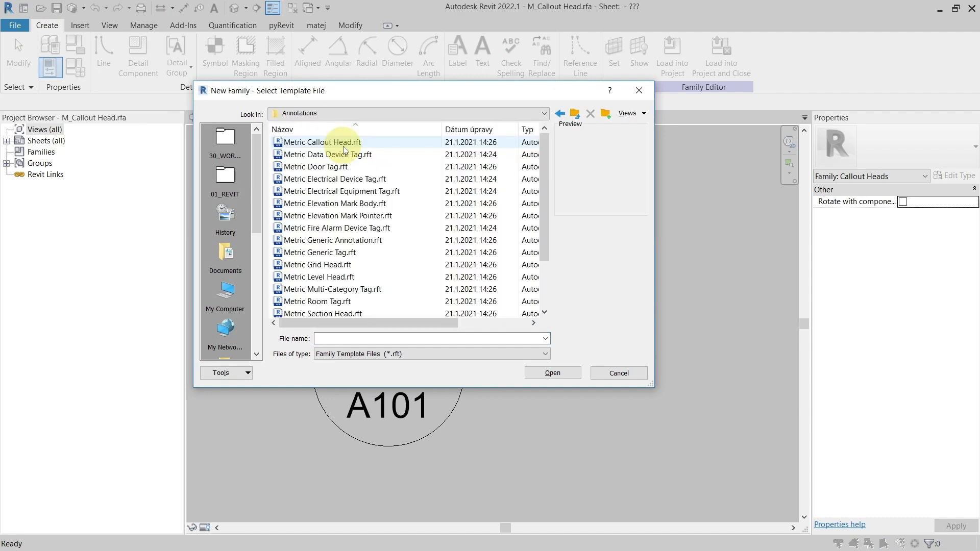
scroll(377, 236, "down", 2)
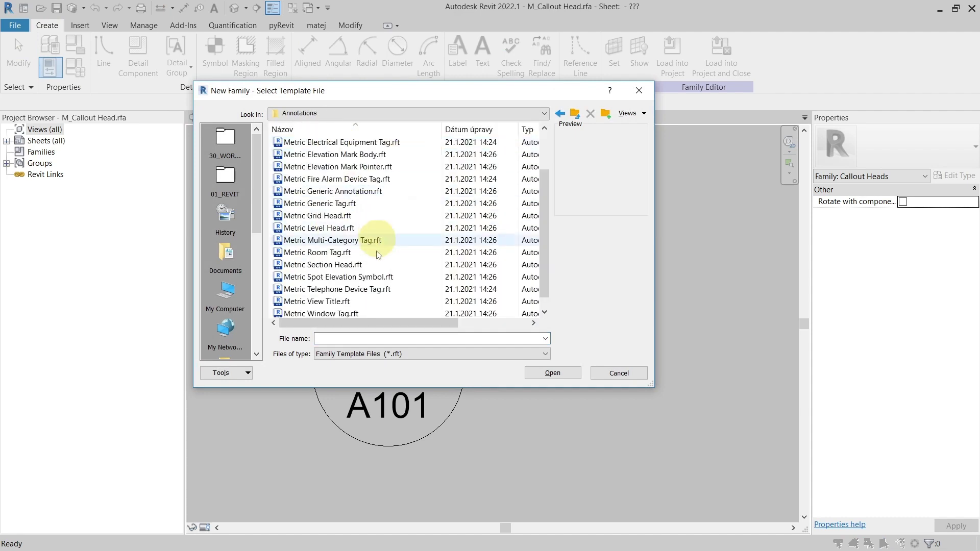
left_click(375, 265)
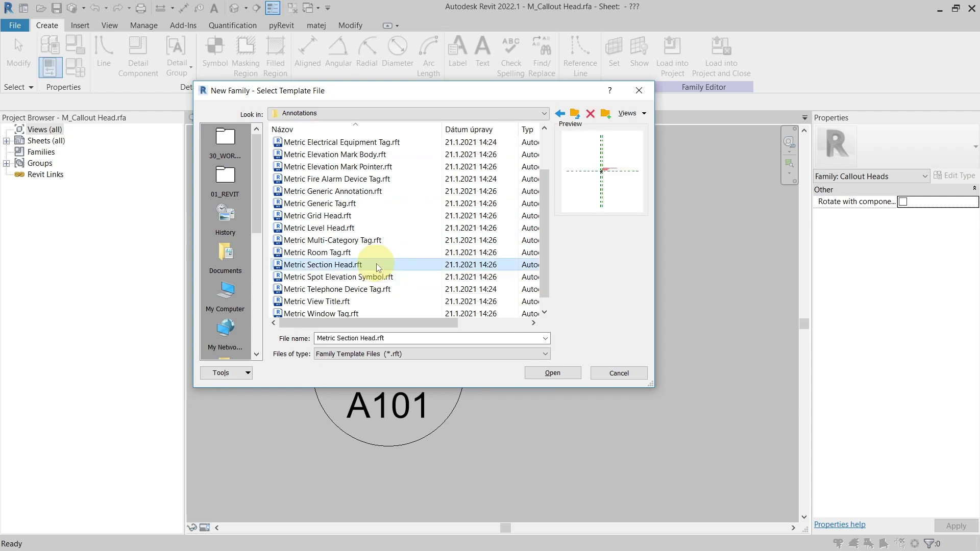
left_click(538, 372)
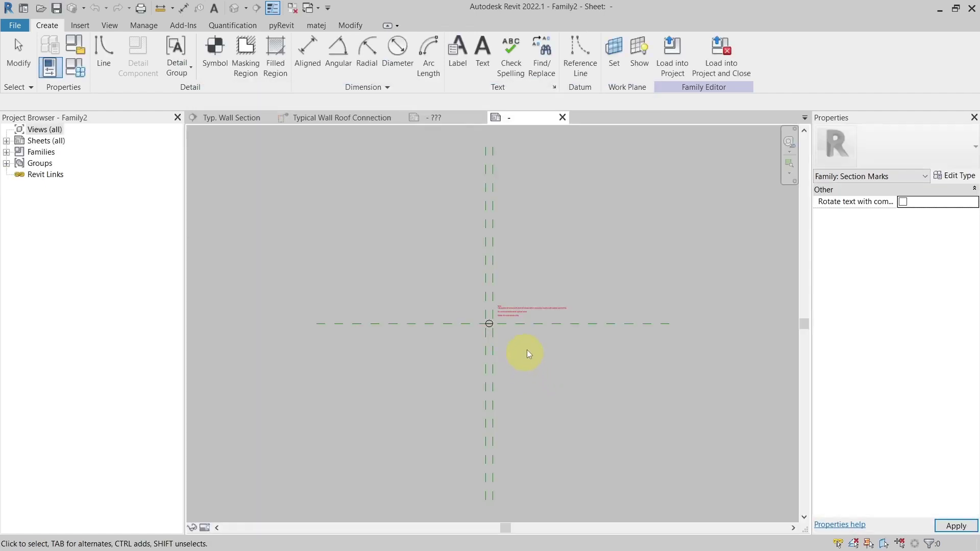
Delete the template's instruction note and the default circular section head at the reference plane intersection
scroll(559, 320, "up", 4)
middle_click_drag(563, 283, 495, 304)
scroll(367, 316, "up", 3)
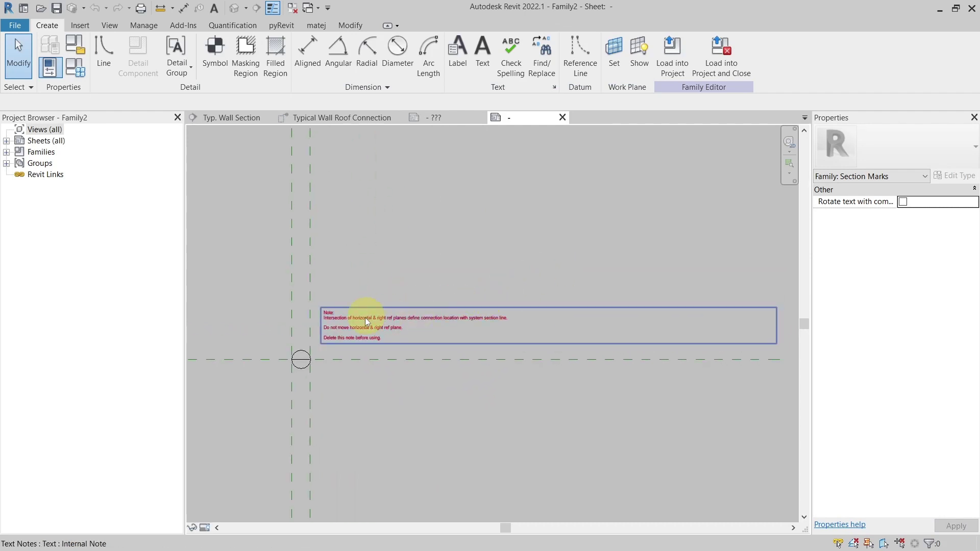
left_click(338, 335)
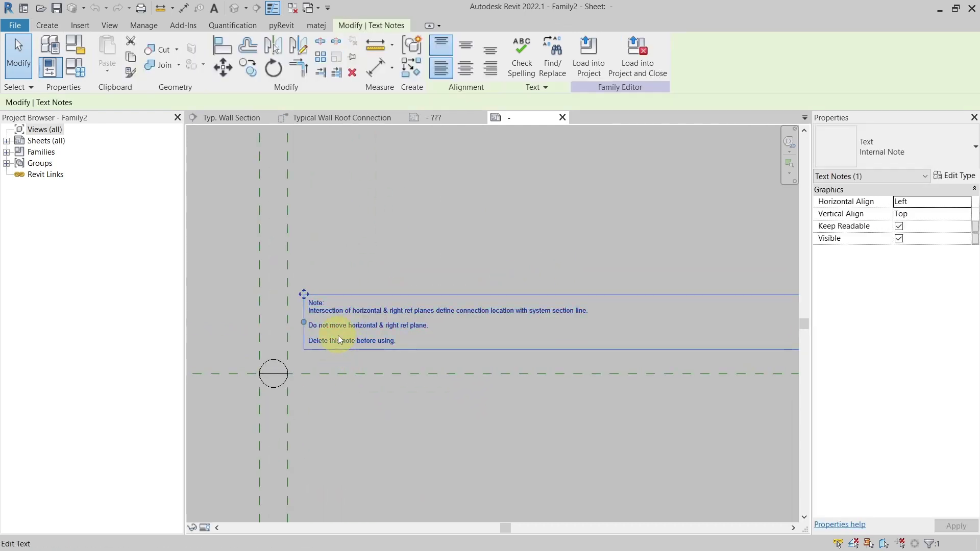
key("Delete")
middle_click_drag(299, 352, 361, 331)
scroll(360, 331, "up", 2)
left_click(341, 349)
key("Delete")
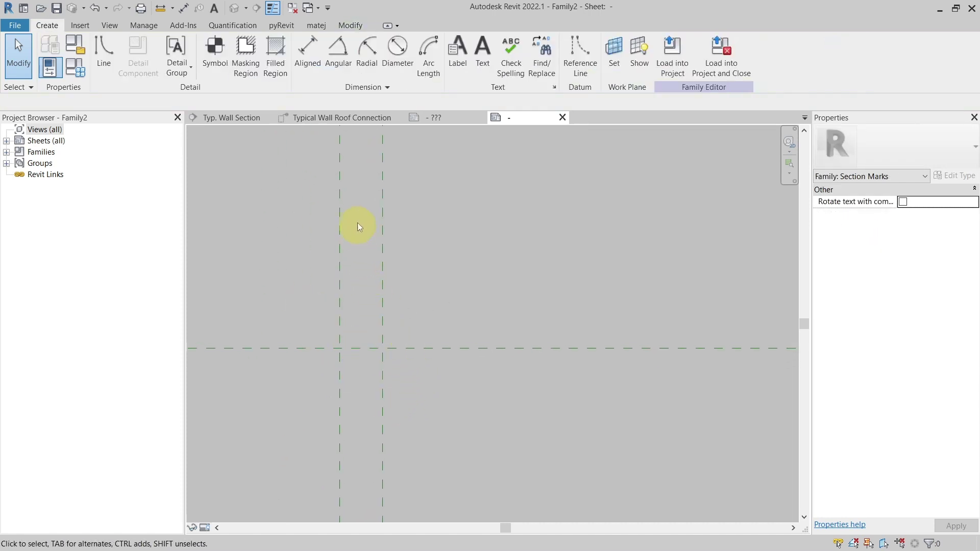
Place a centre-aligned 3mm label above the horizontal reference plane, using the View Name parameter from Sections
left_click(463, 62)
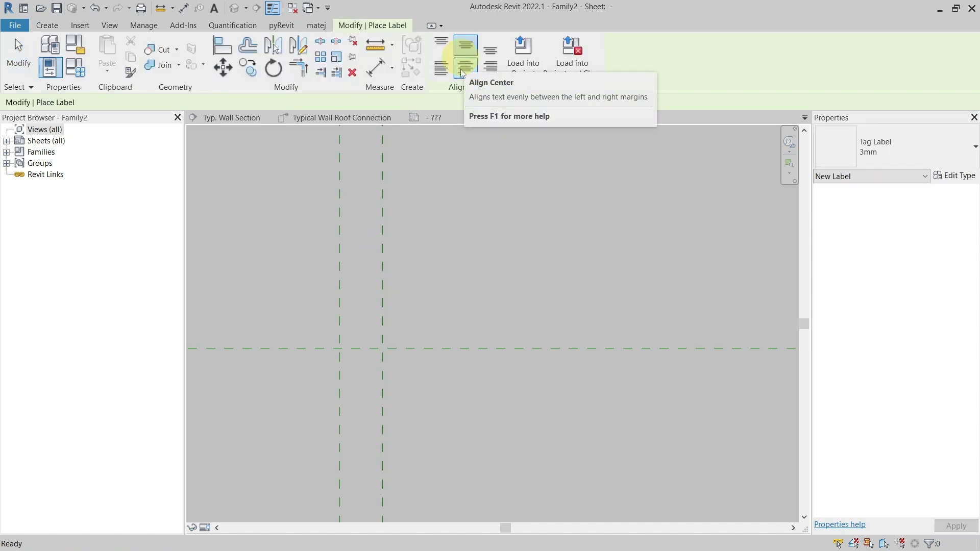
left_click(409, 314)
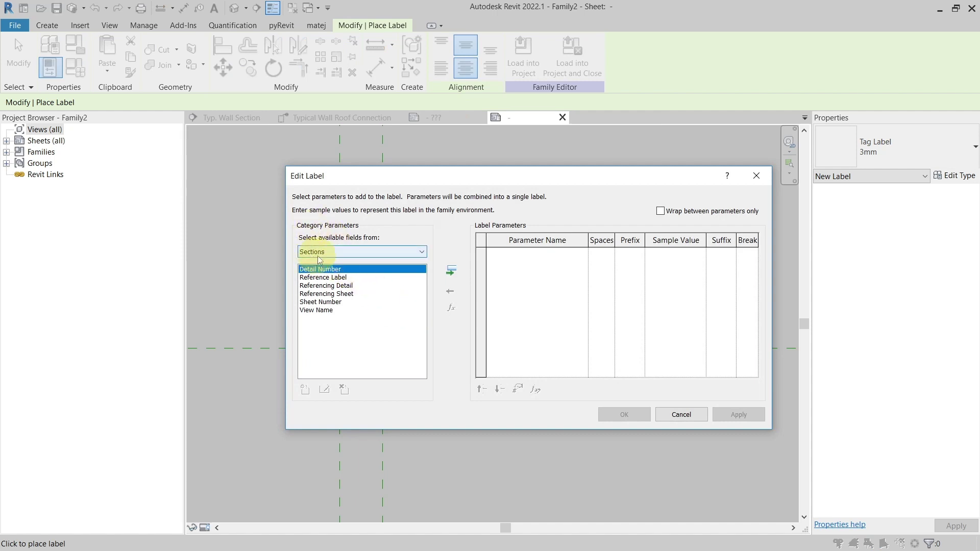
left_click(327, 312)
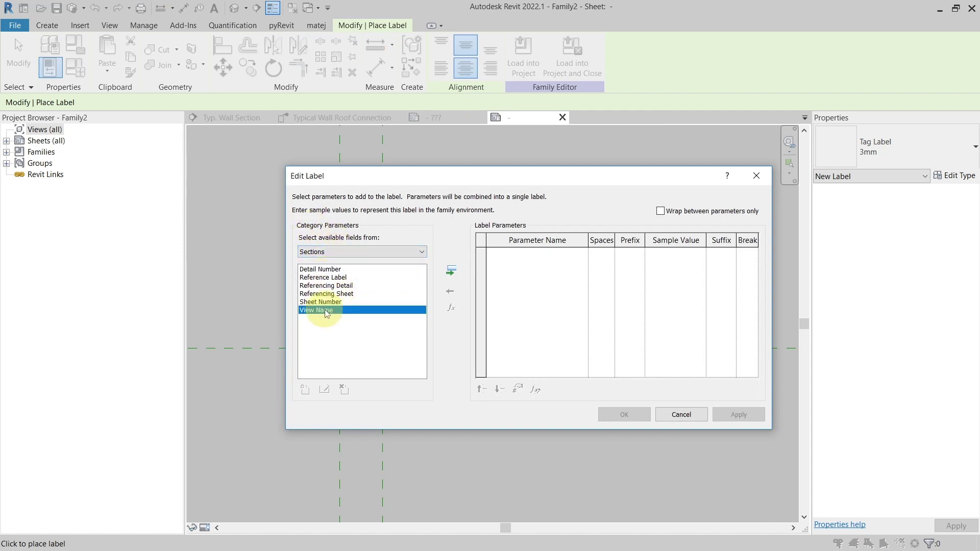
left_click(451, 271)
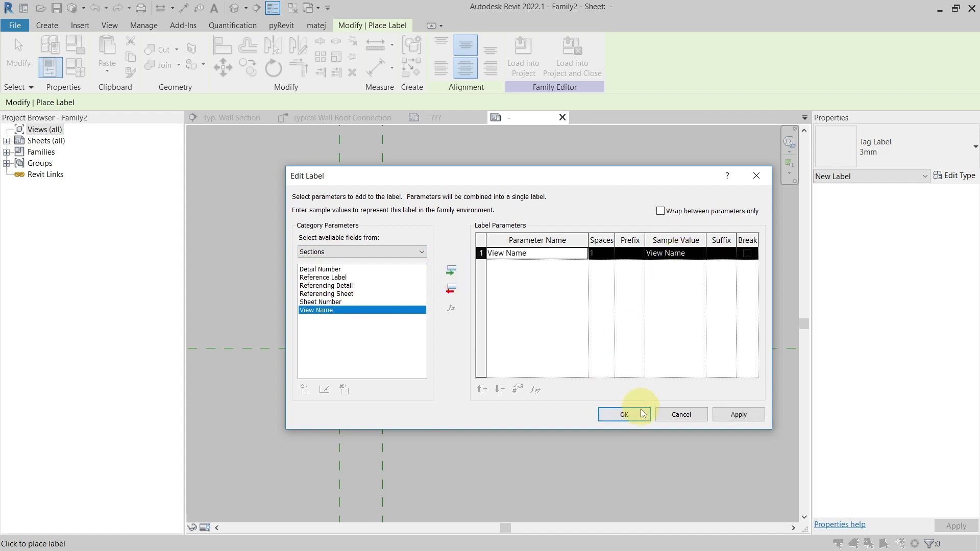
left_click(625, 414)
key("Escape")
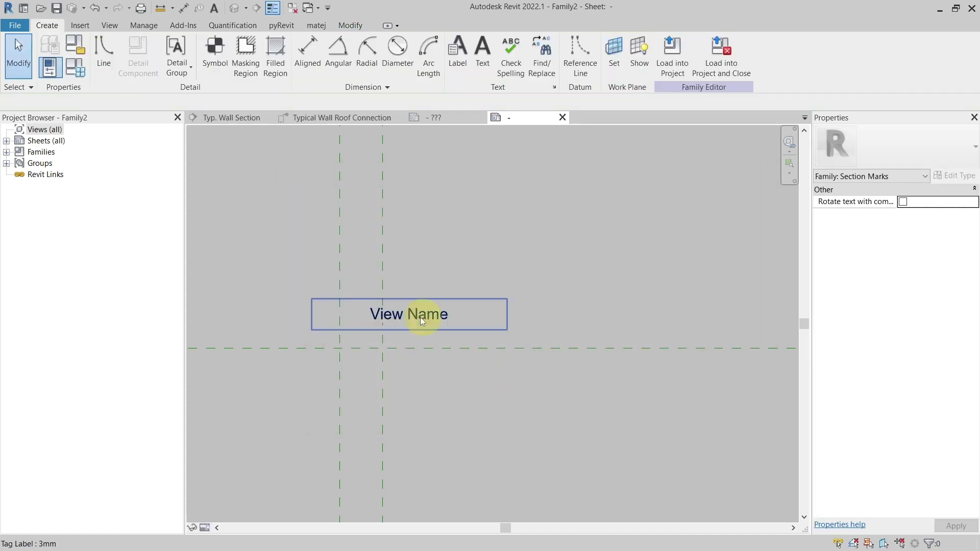
Move the View Name label to the right of both vertical reference planes and set its horizontal alignment to Left
left_click(306, 305)
left_click(404, 314)
left_click_drag(404, 314, 484, 331)
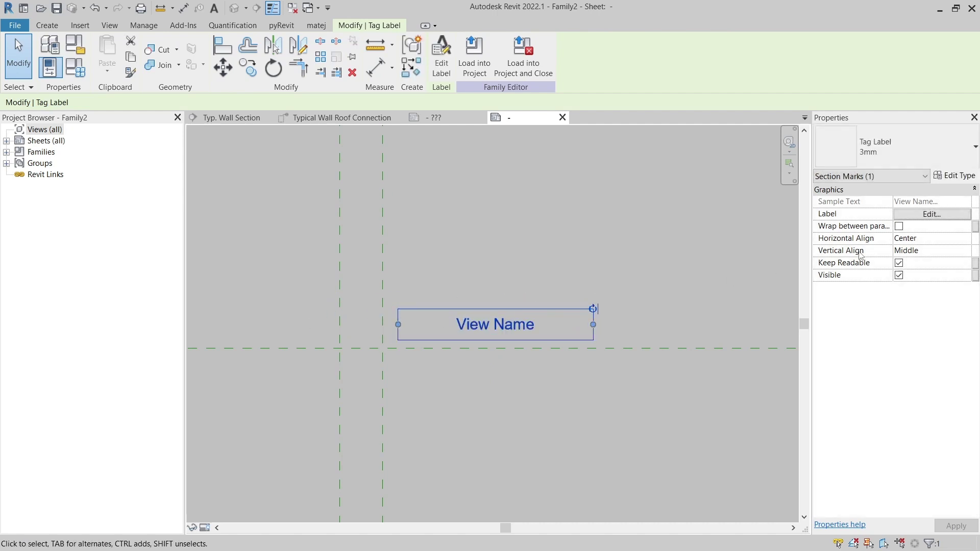
left_click(968, 242)
left_click(966, 239)
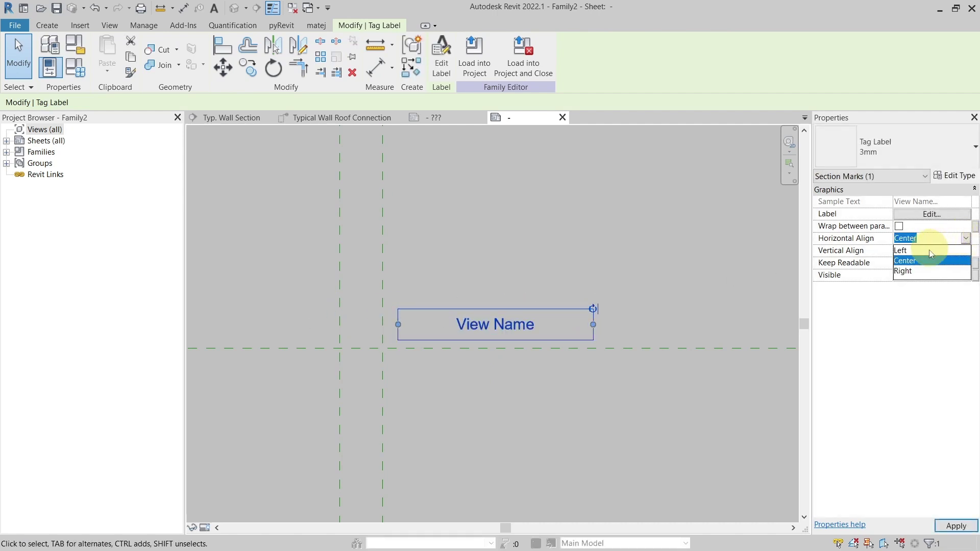
left_click(914, 254)
left_click(455, 280)
left_click(449, 315)
left_click(456, 253)
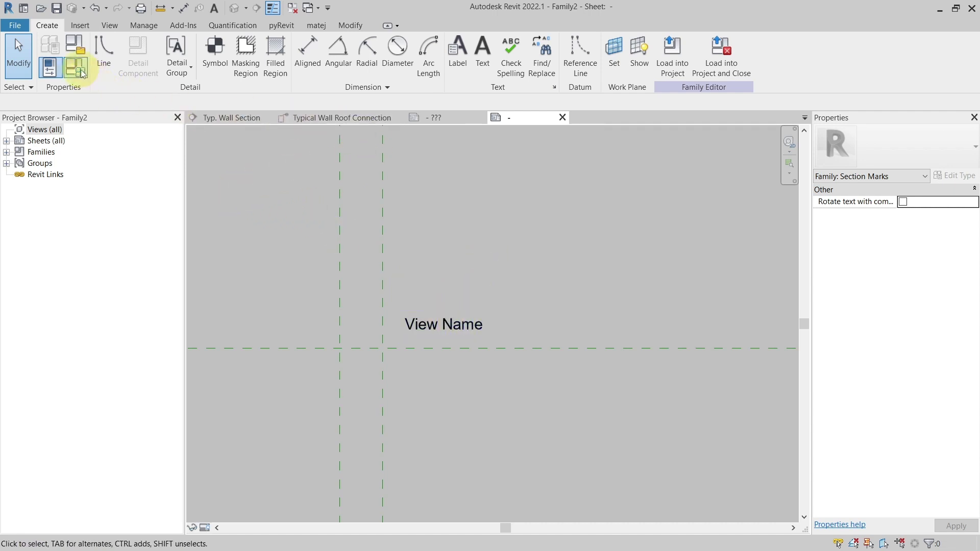
Try changing the family category from Section Marks to Callout Heads with the View Name label in the view
left_click(49, 67)
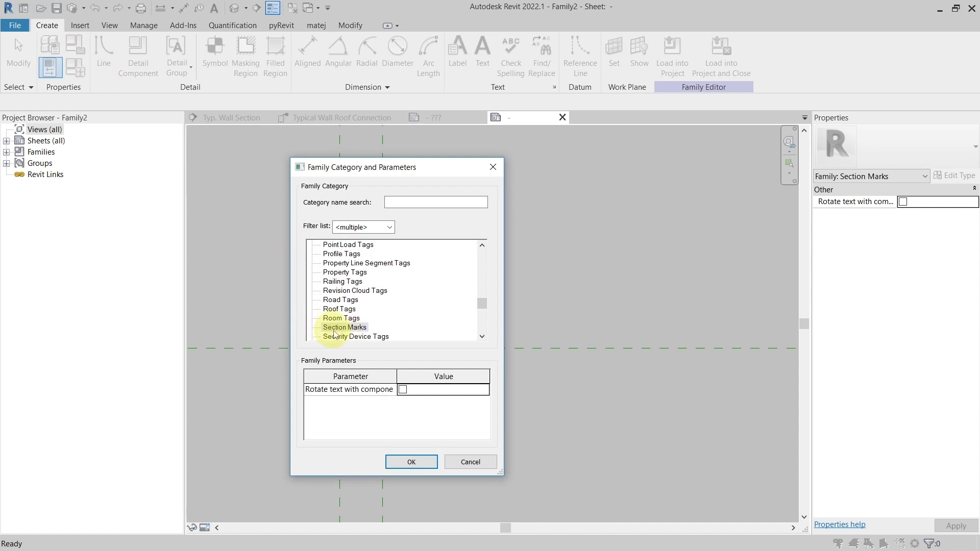
scroll(355, 327, "up", 4)
scroll(357, 306, "up", 1)
left_click(357, 263)
scroll(352, 265, "up", 10)
left_click(358, 253)
scroll(347, 282, "up", 1)
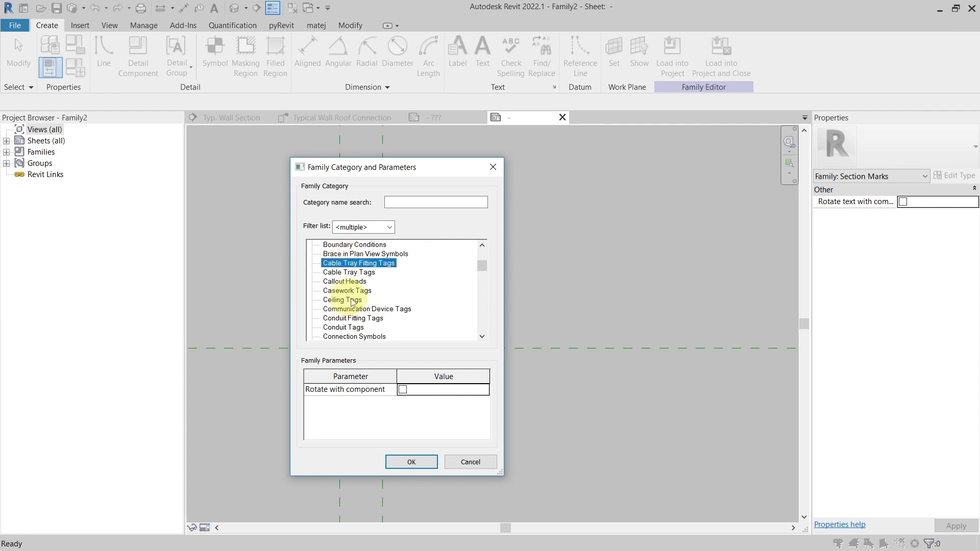
left_click(352, 281)
left_click(411, 461)
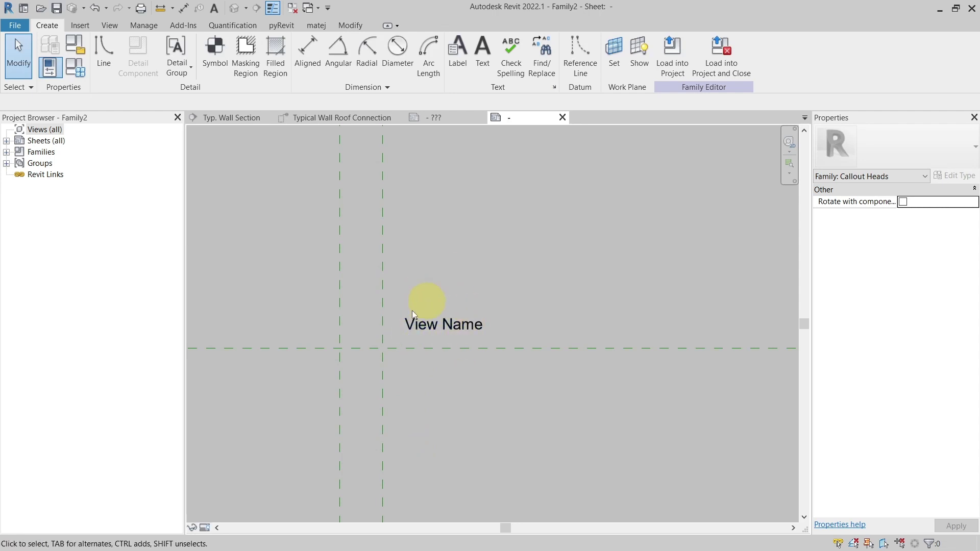
Review the label's assigned parameter under the Callouts category, then undo the family category change
left_click(463, 323)
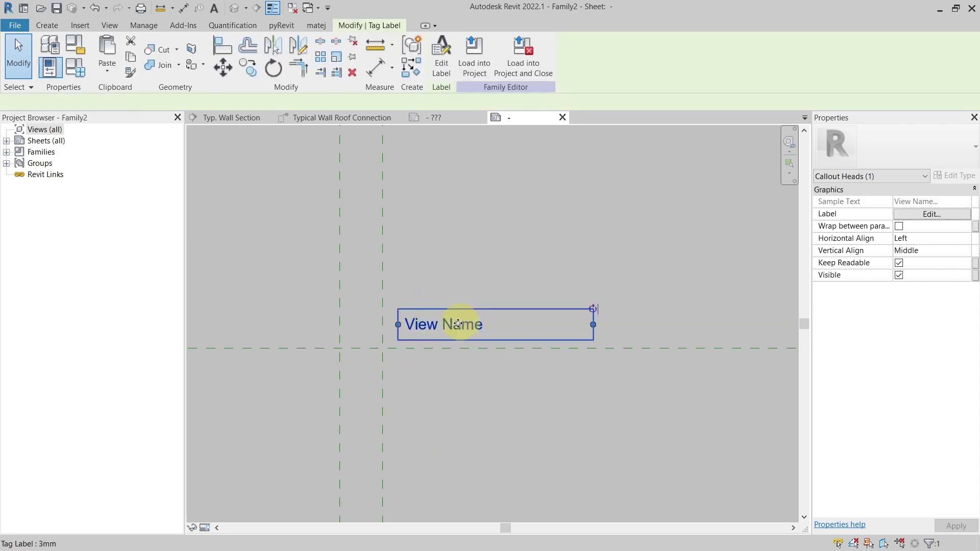
left_click(448, 73)
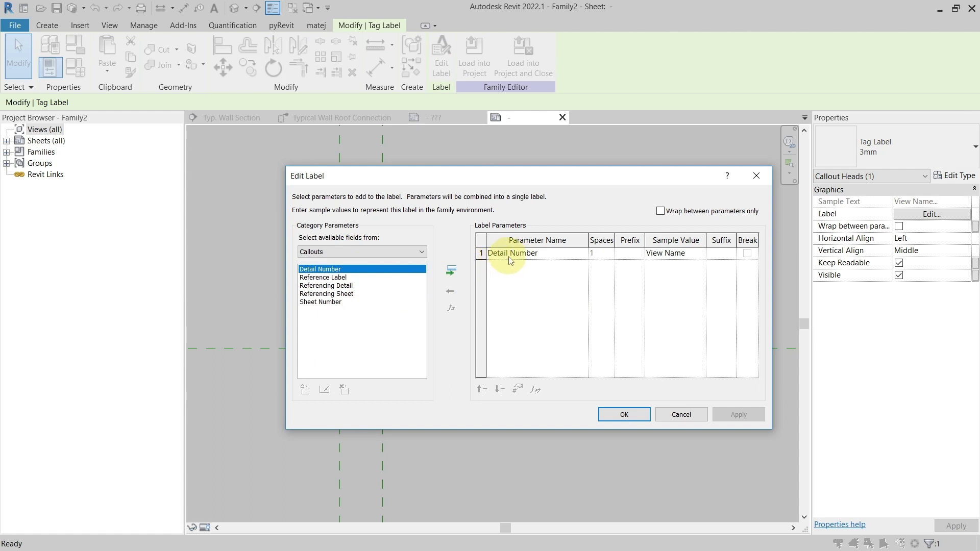
left_click(514, 257)
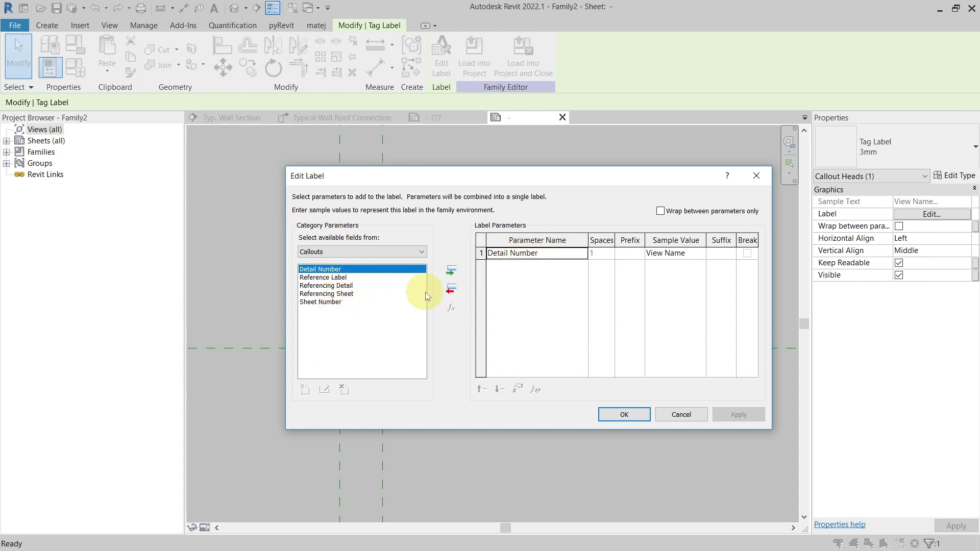
left_click_drag(402, 181, 368, 167)
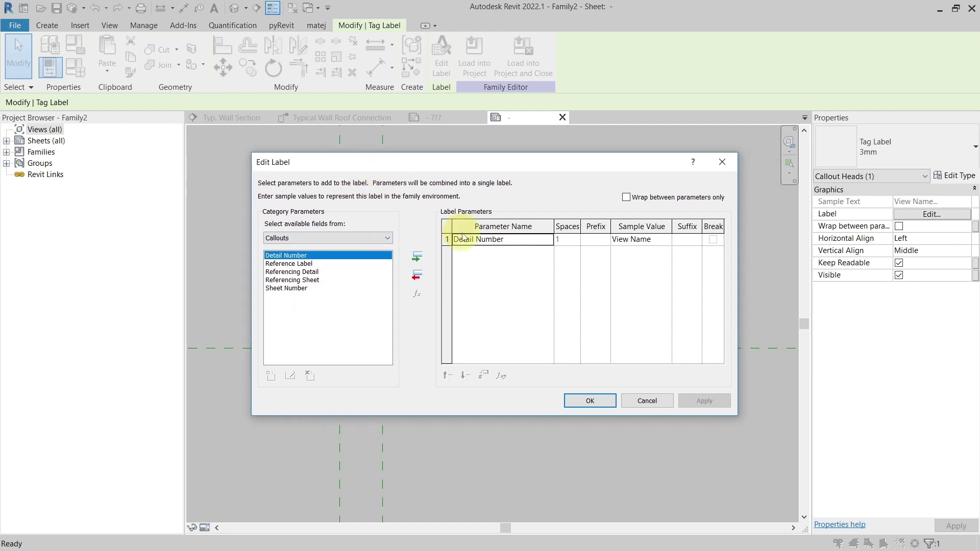
left_click(612, 401)
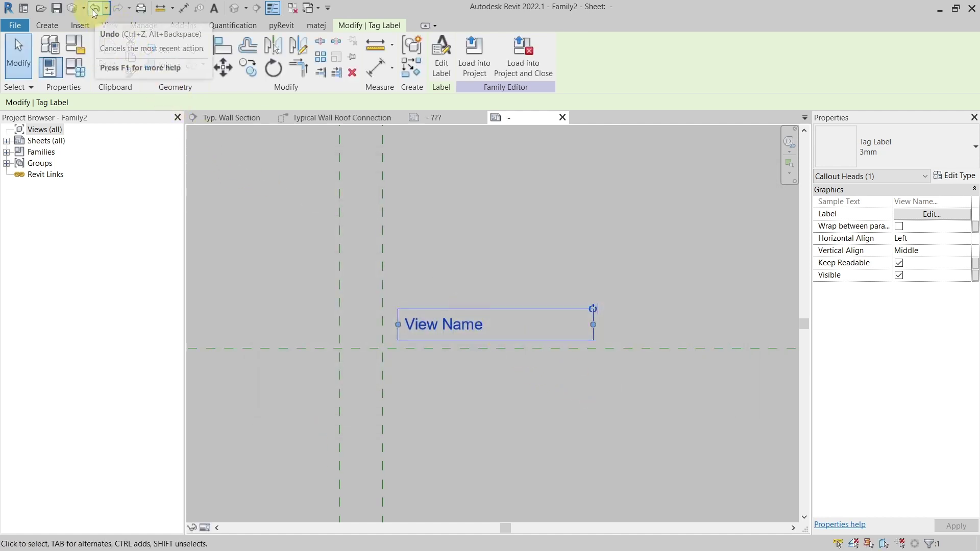
left_click(401, 286)
left_click(115, 53)
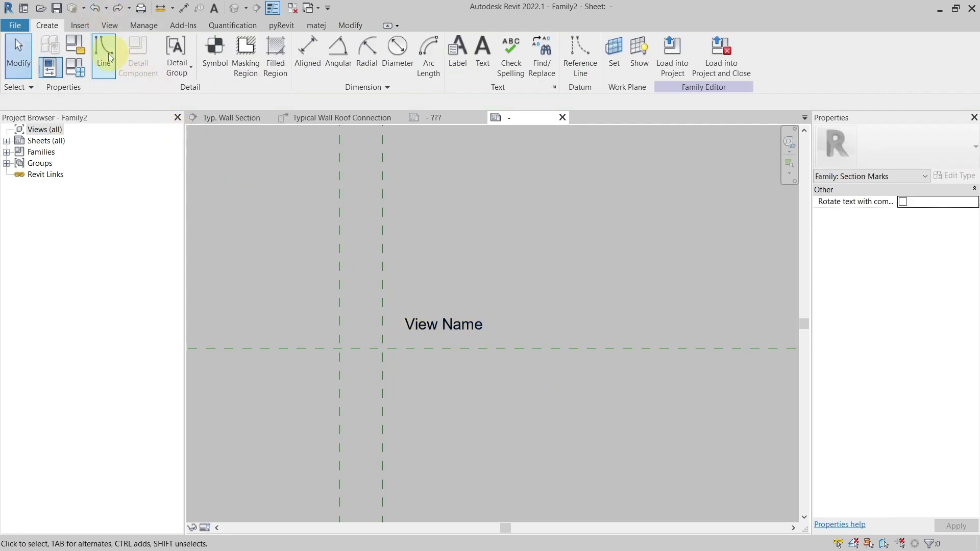
Check the family category and the label's assigned and available parameters, leaving both unedited
left_click(85, 49)
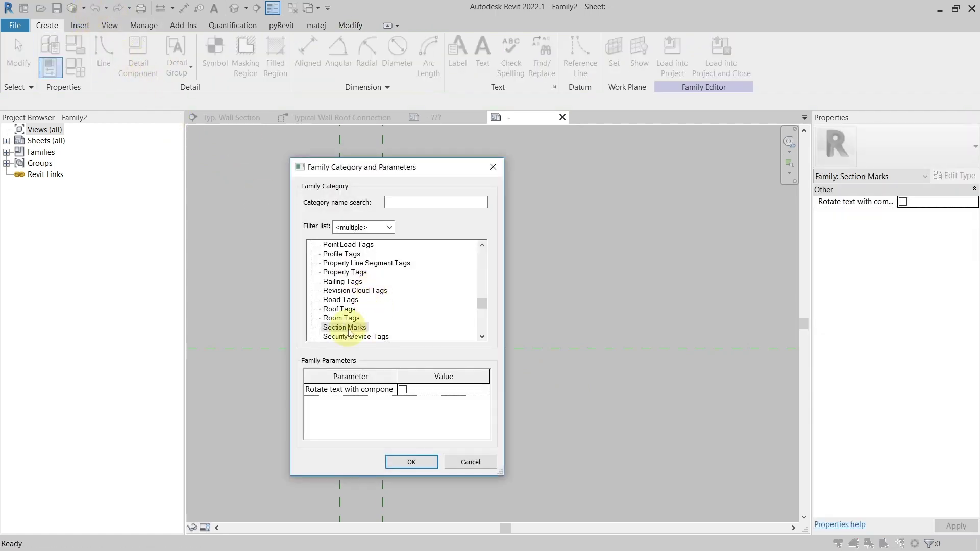
left_click(493, 167)
left_click(453, 324)
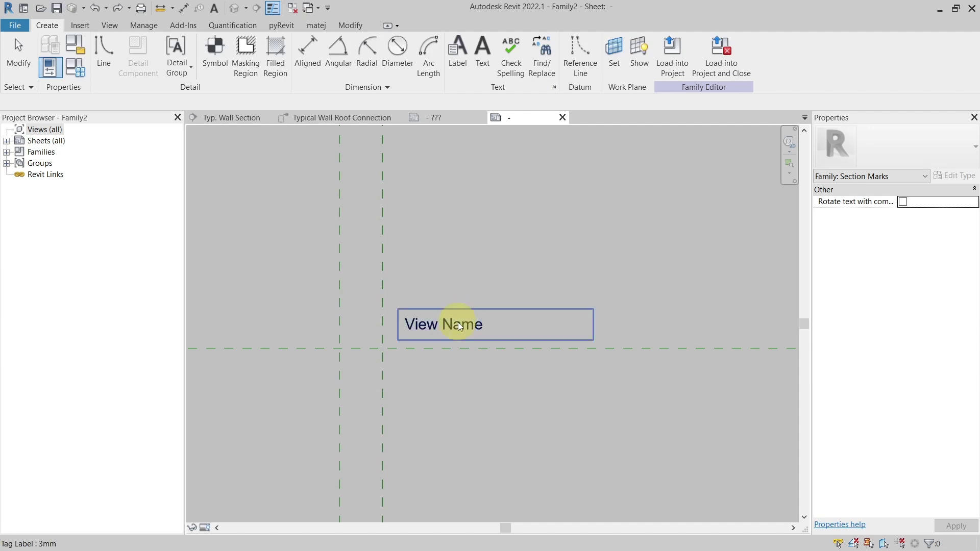
left_click(442, 69)
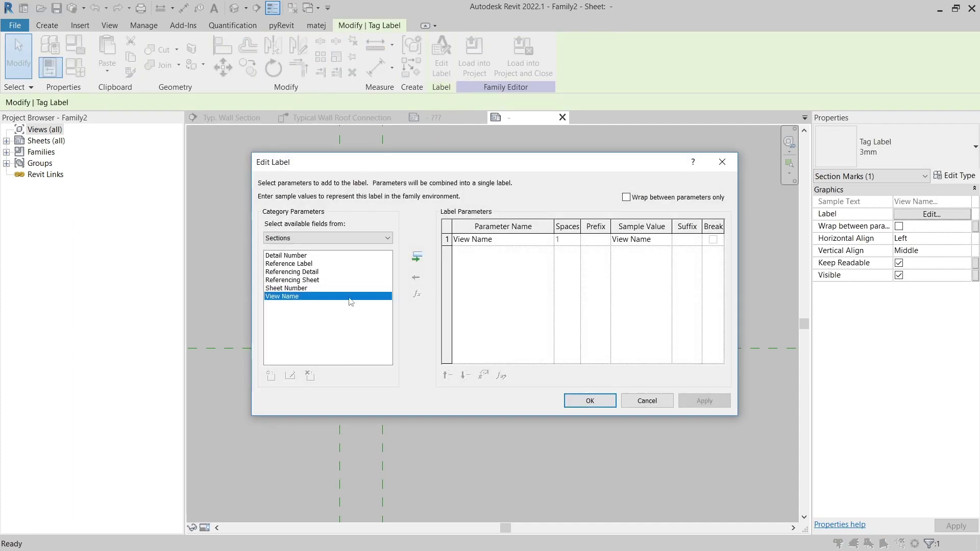
left_click(721, 162)
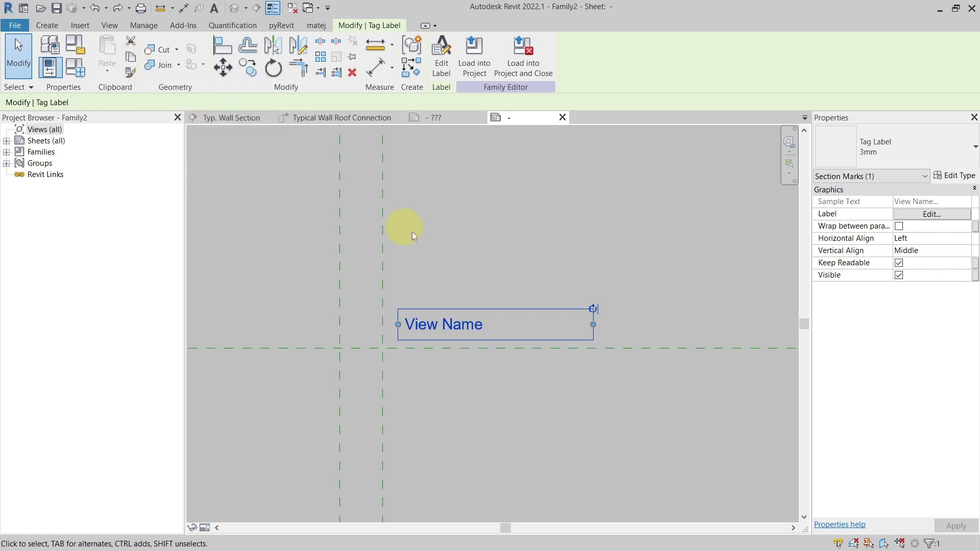
Cut the View Name label from the view to the clipboard
left_click(437, 241)
left_click(434, 323)
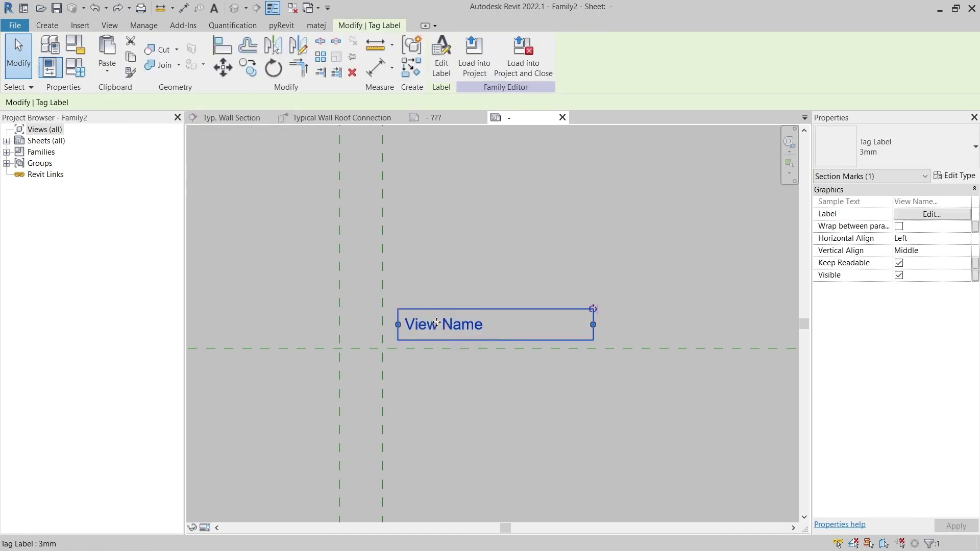
key("Delete")
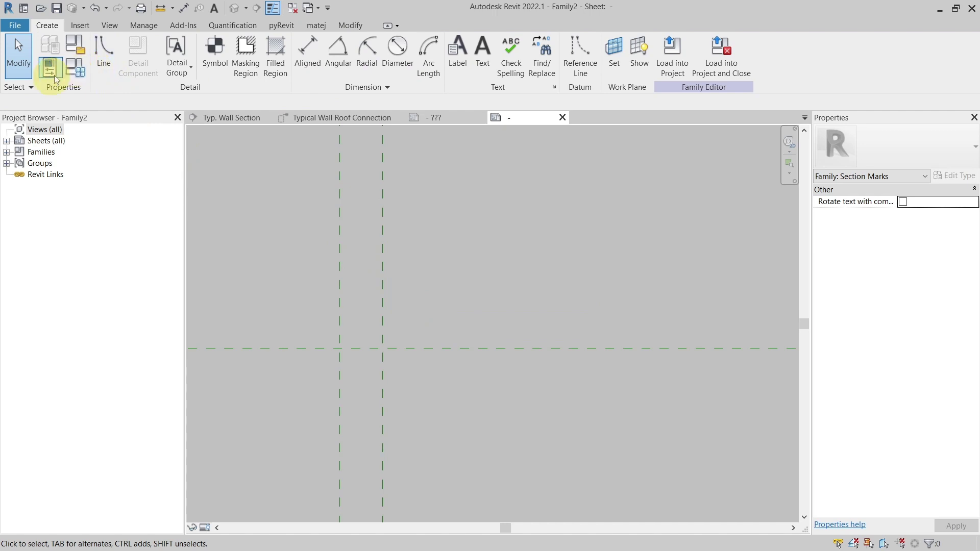
Set the family category to Callout Heads
left_click(62, 42)
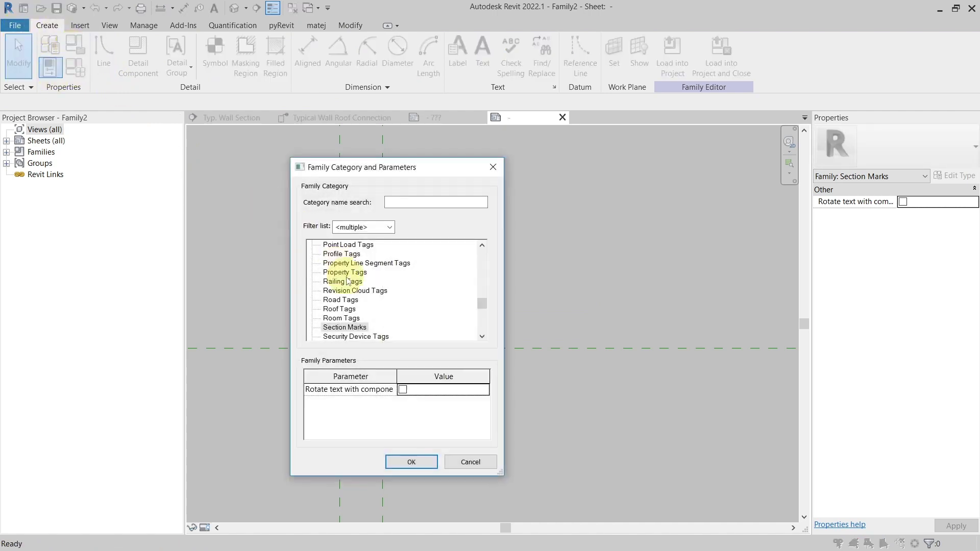
left_click(347, 282)
key("c")
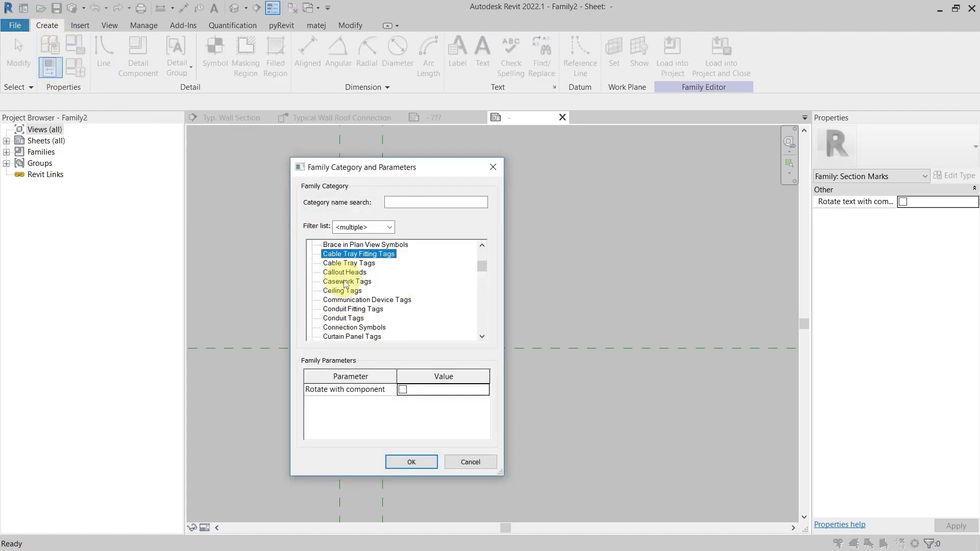
left_click(344, 274)
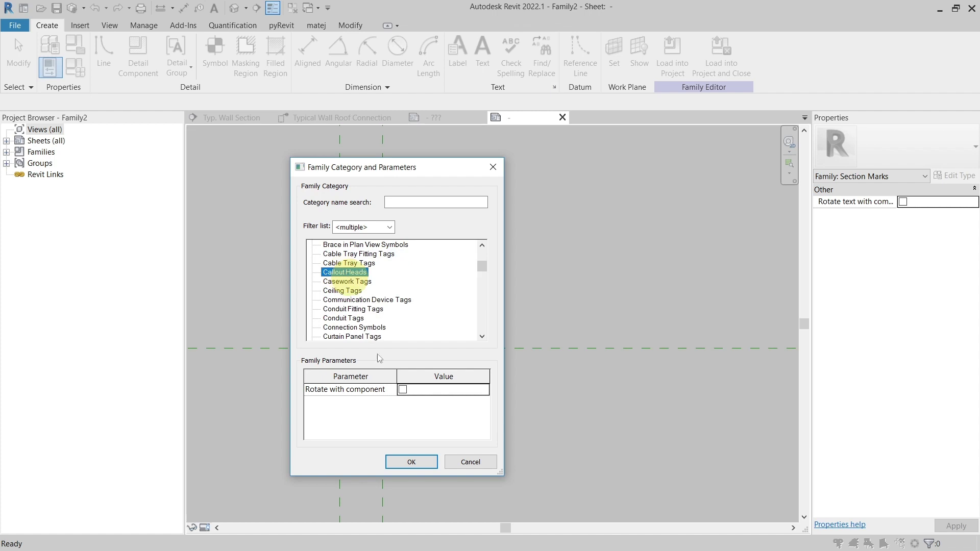
left_click(412, 462)
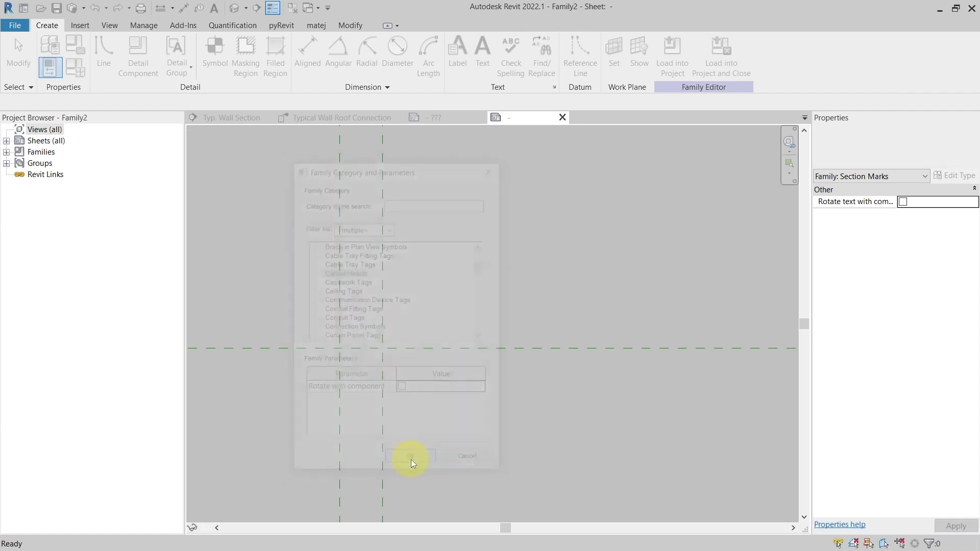
Paste the cut View Name label back aligned to the current view and select it
left_click(351, 25)
left_click(108, 75)
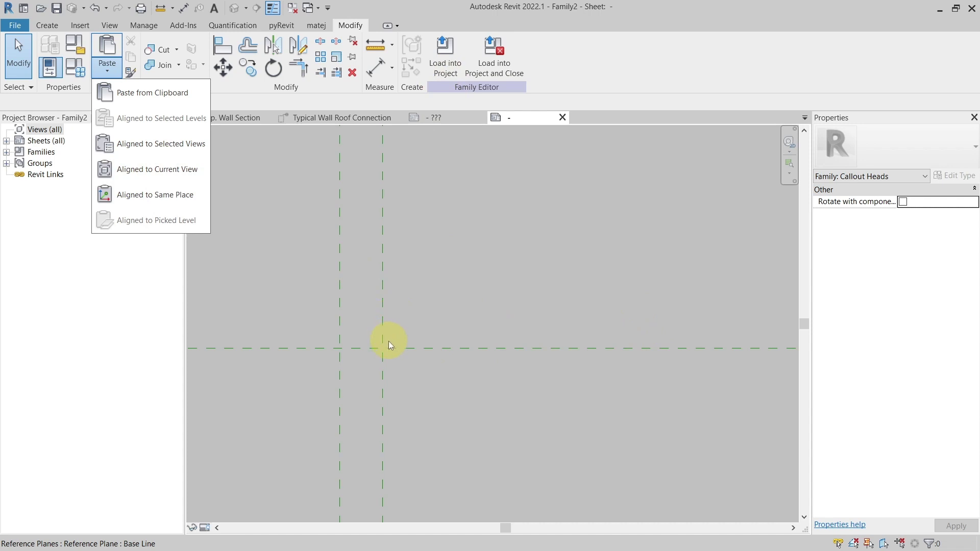
left_click(168, 174)
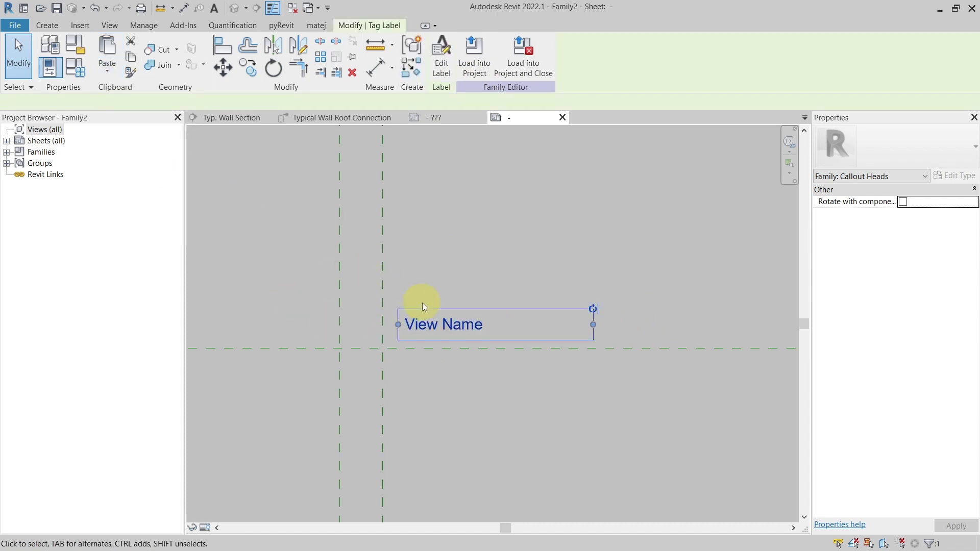
left_click(453, 271)
left_click(443, 317)
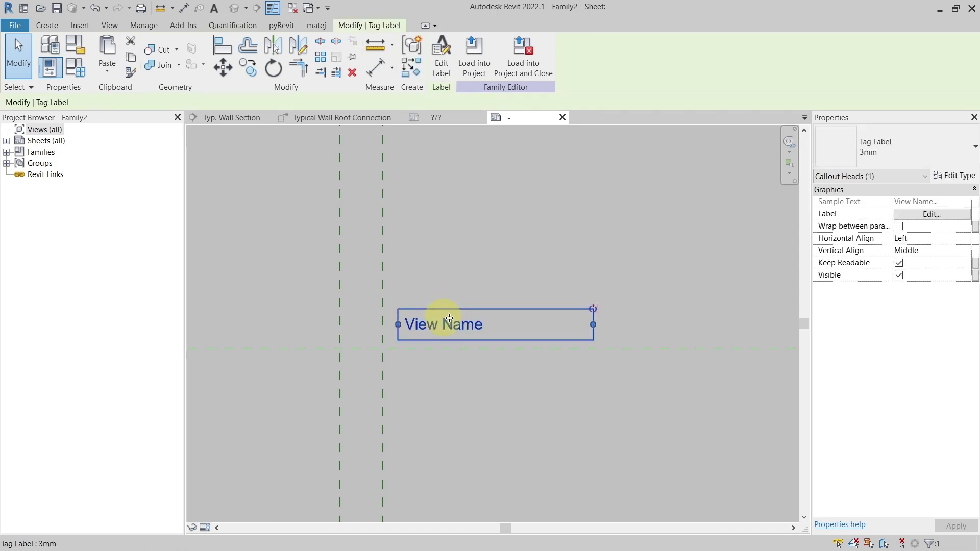
Recheck the family category and compare the pasted label's assigned parameter with the available Callouts fields, changing nothing
left_click(75, 44)
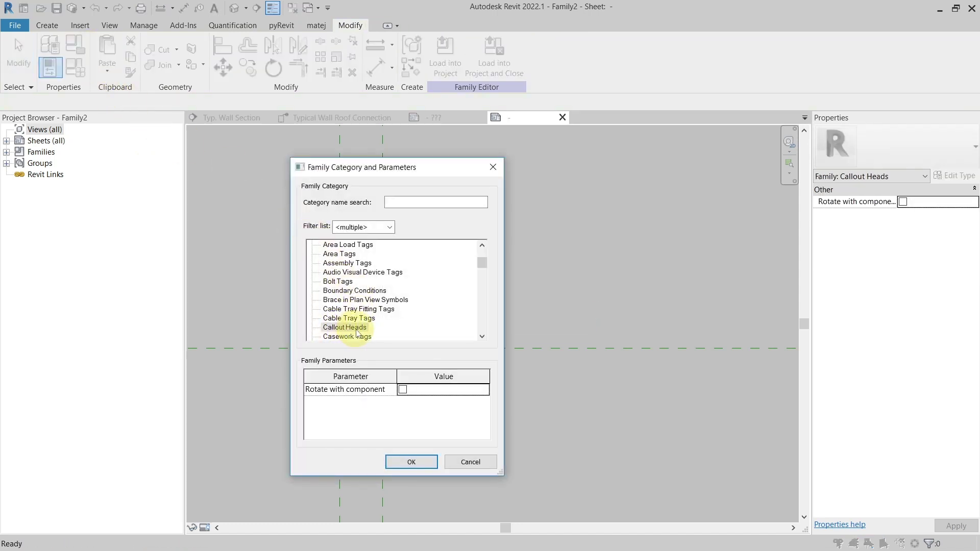
left_click(492, 168)
left_click(448, 329)
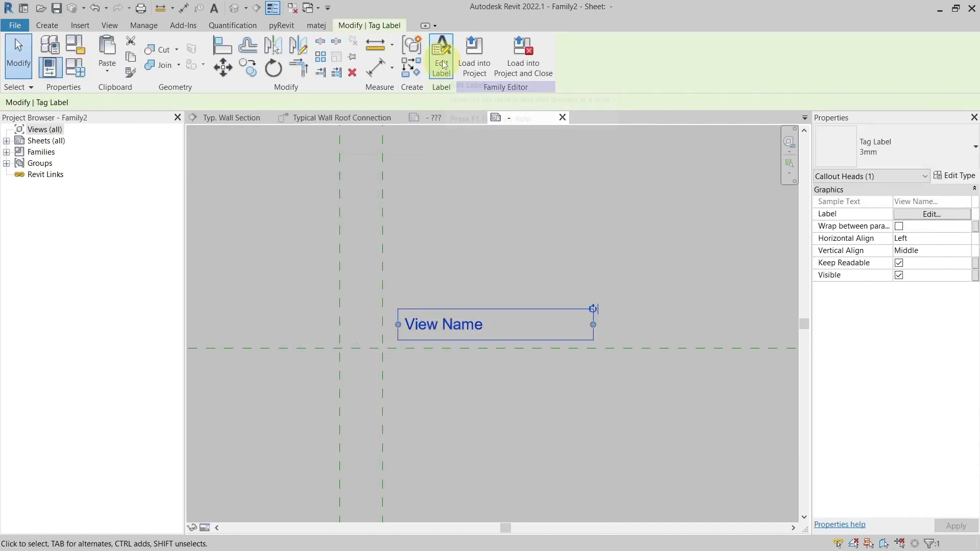
left_click(442, 63)
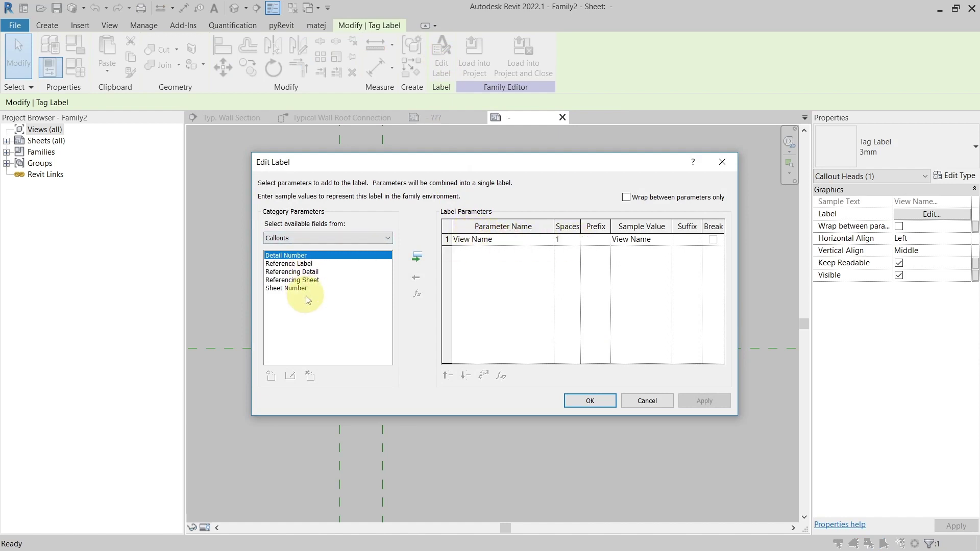
left_click(584, 399)
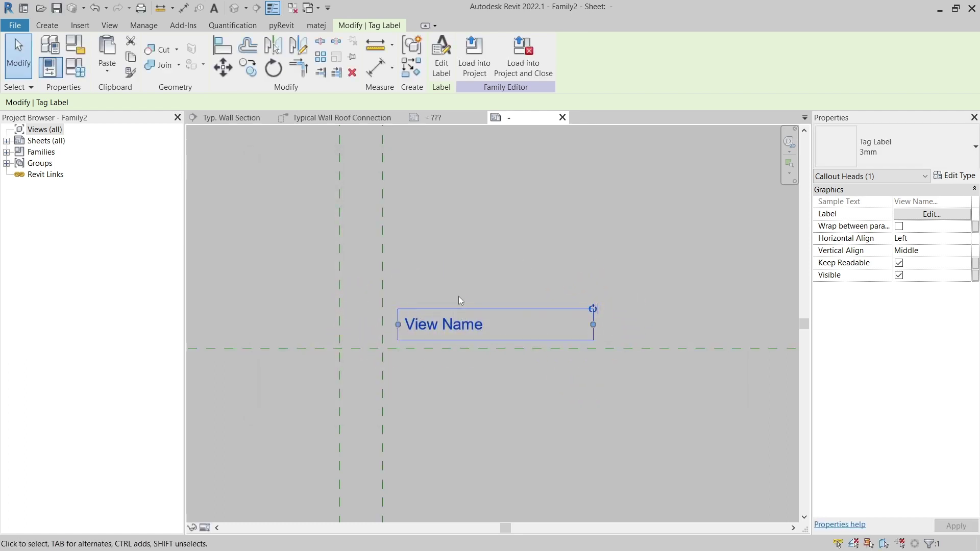
left_click(478, 281)
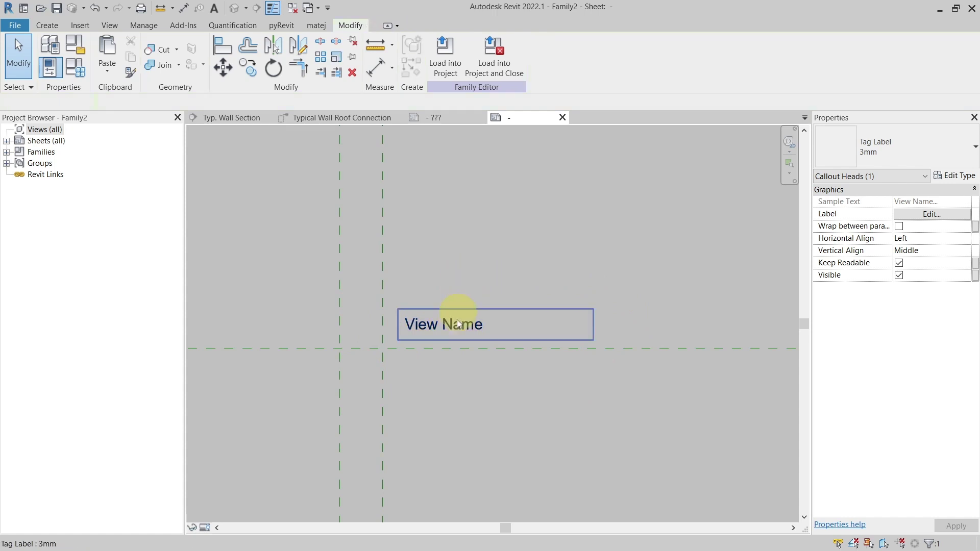
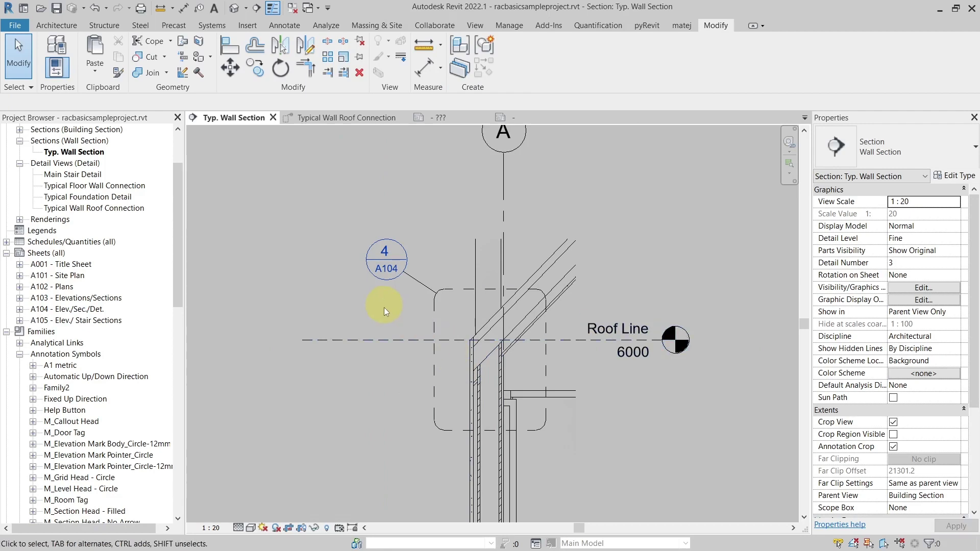
Duplicate the callout tag type used by the roof detail callout's Detail view type and name it view name
left_click(459, 291)
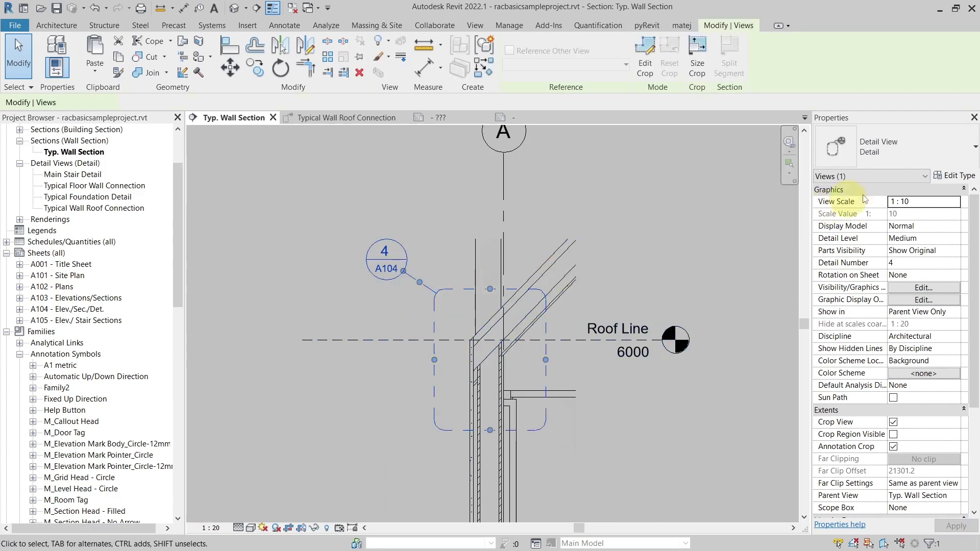
left_click(951, 179)
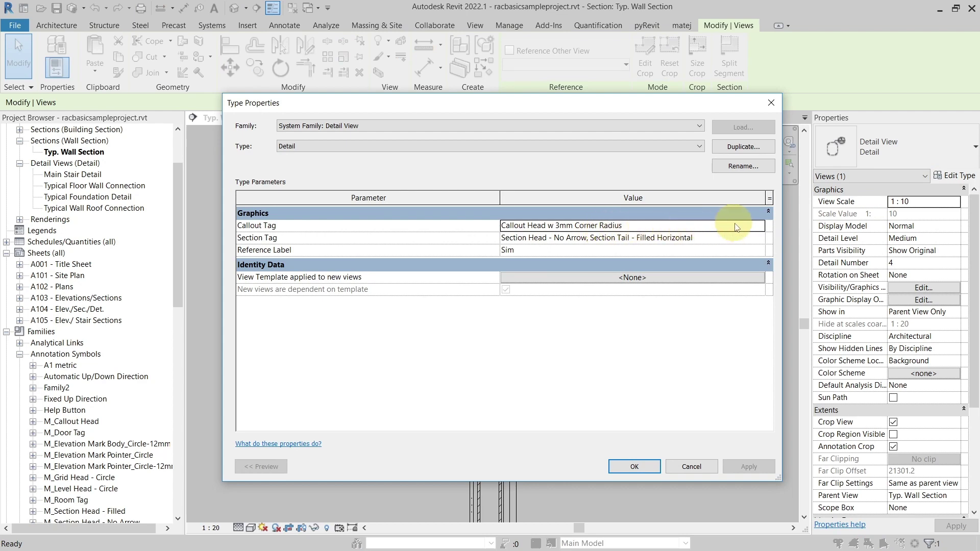
left_click(760, 226)
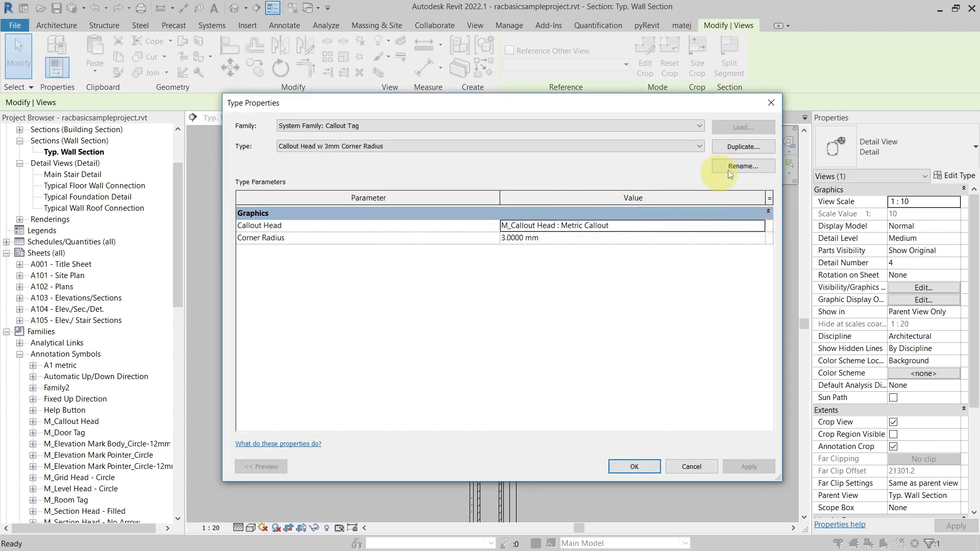
left_click(743, 147)
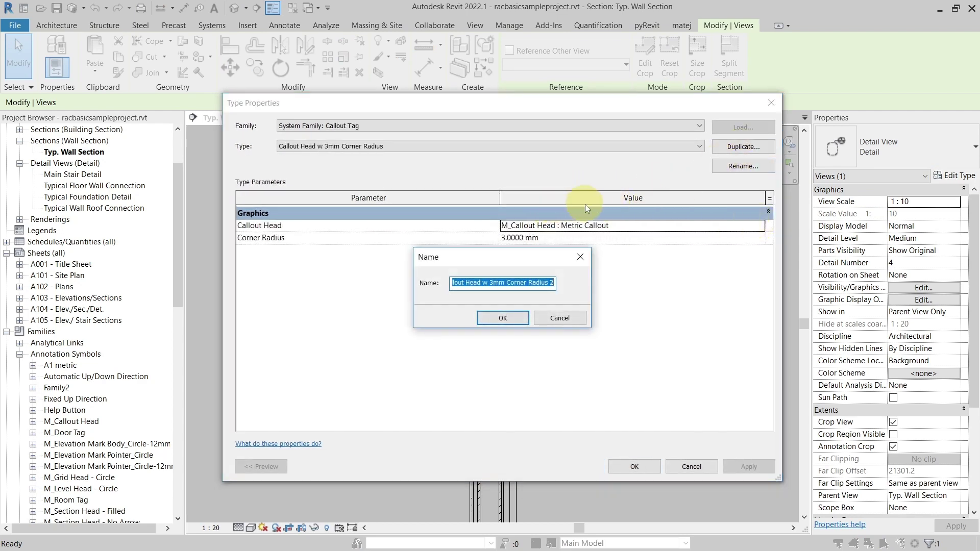
type("view name")
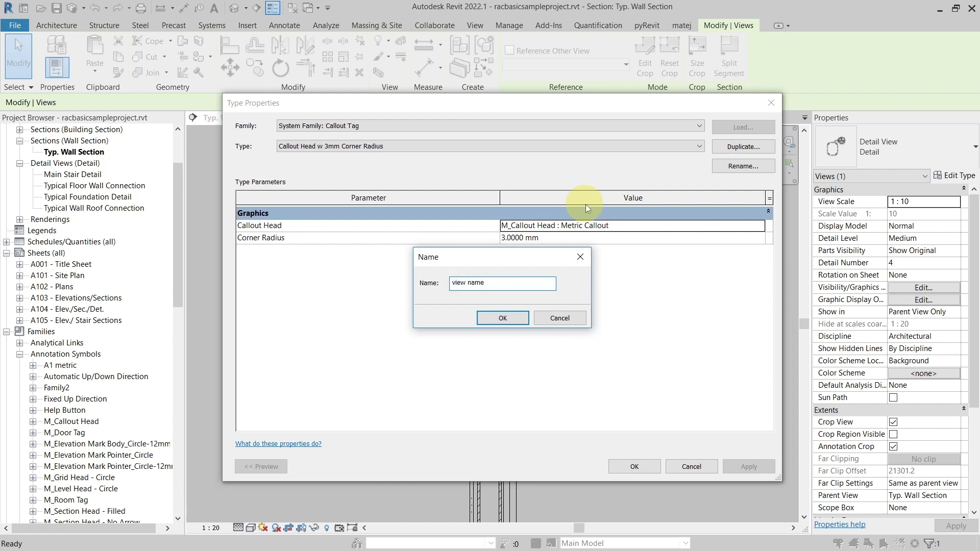
left_click(504, 318)
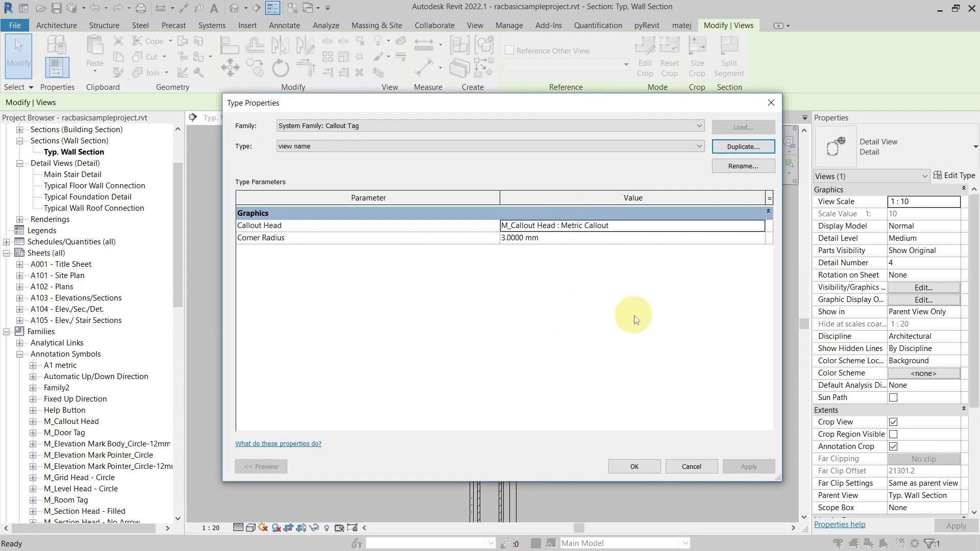
Set the view name tag type's Callout Head to Family2 and apply it to the Detail view type
left_click(758, 226)
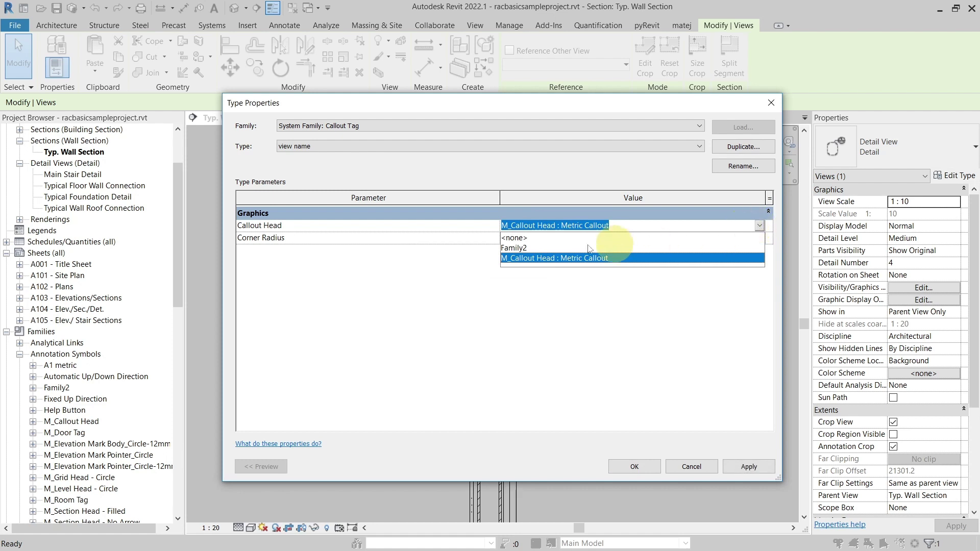
left_click(521, 248)
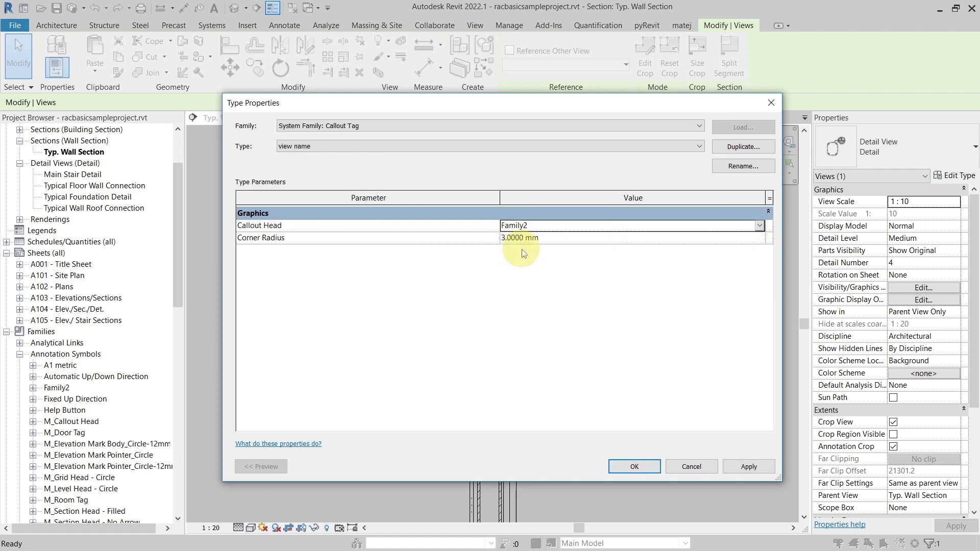
left_click(627, 467)
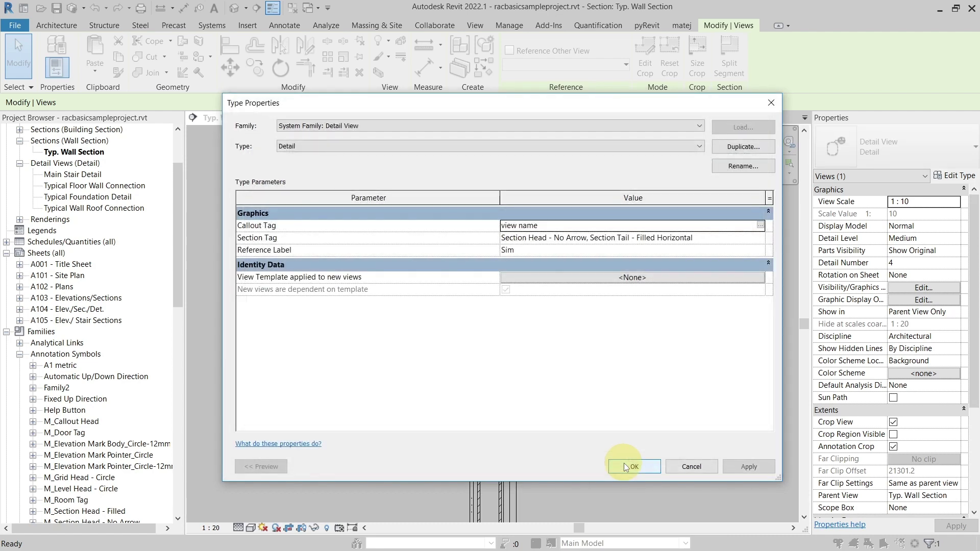
left_click(625, 467)
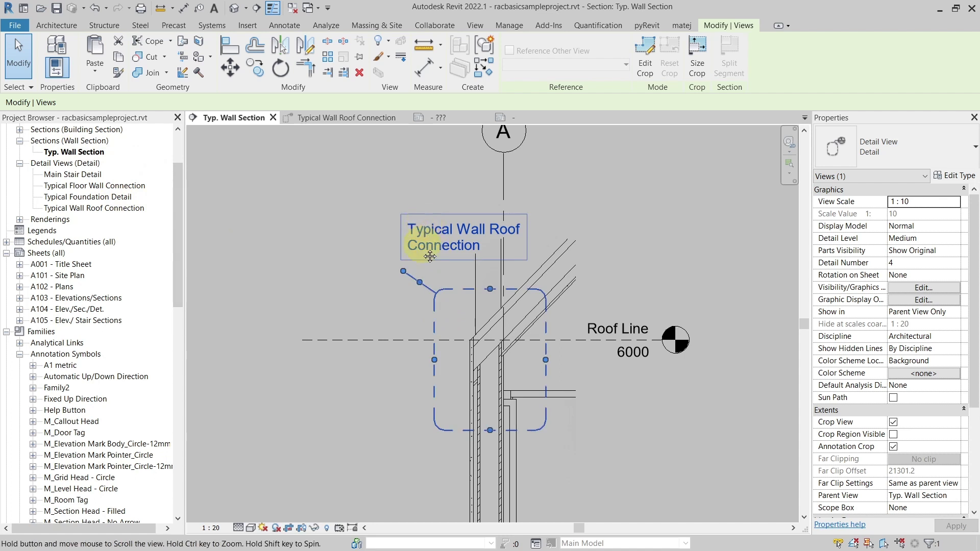
In the Family2 callout head, move the View Name label left so its text starts just beyond the leftmost vertical reference plane
middle_click_drag(417, 225, 421, 272)
left_click(422, 289)
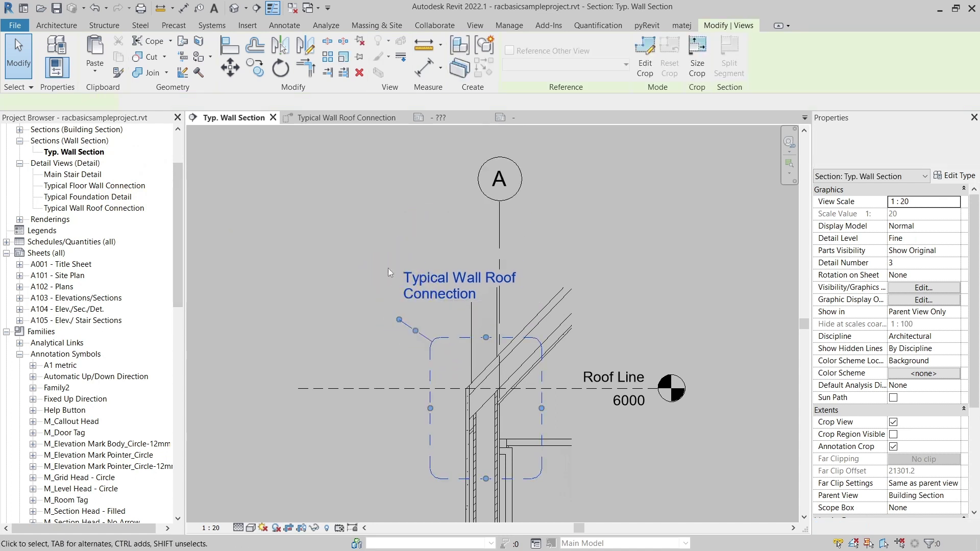
left_click(444, 290)
left_click(522, 121)
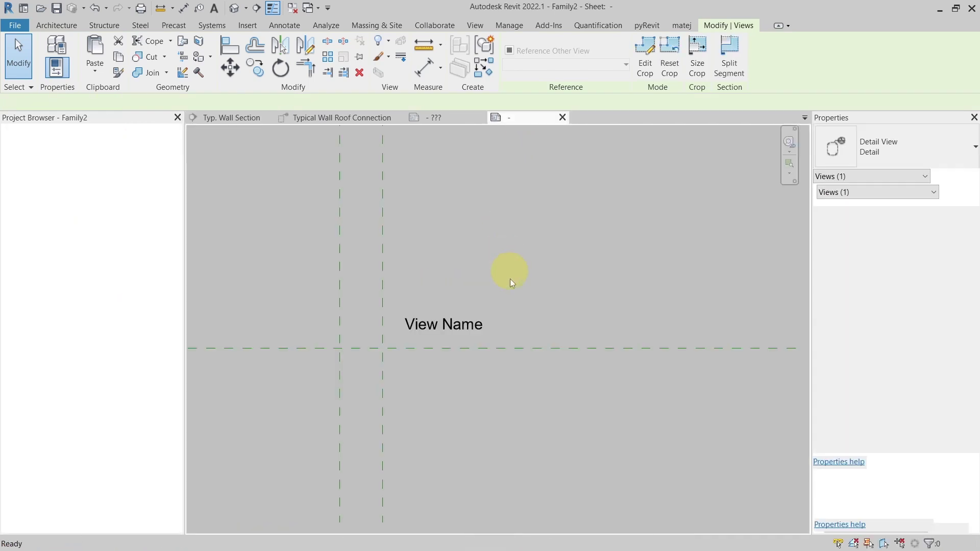
left_click(442, 327)
left_click(416, 321)
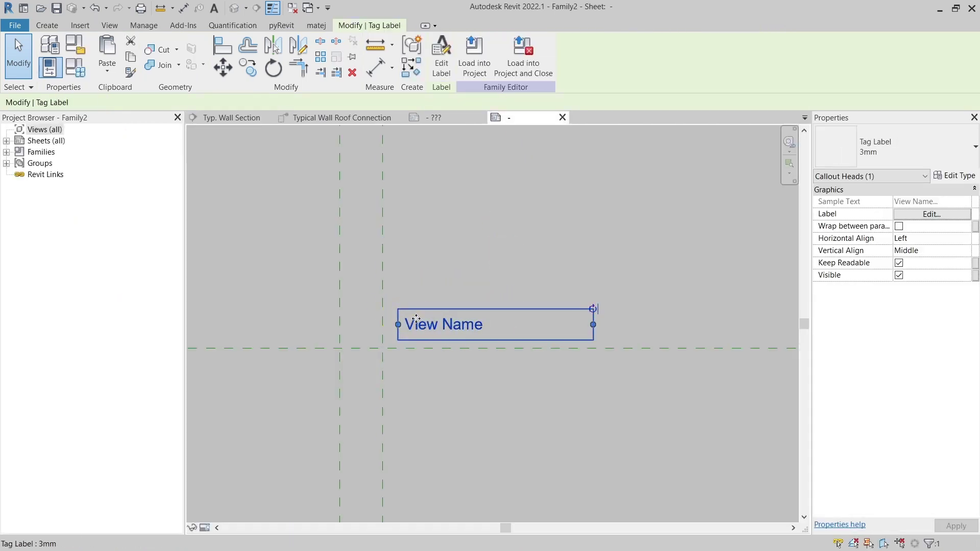
left_click_drag(410, 323, 344, 327)
Load the edited Family2 into racbasicsampleproject.rvt, overwriting the existing version
left_click(474, 56)
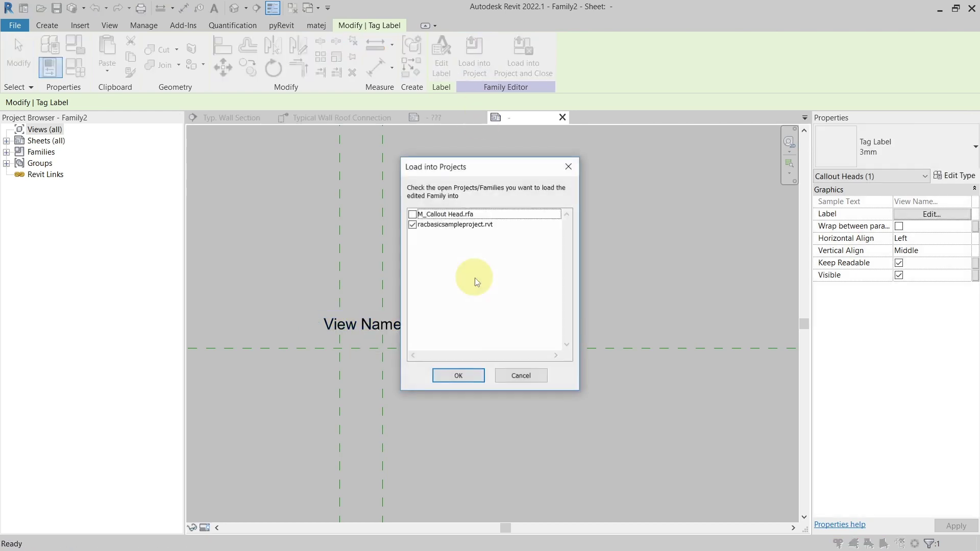
left_click(473, 368)
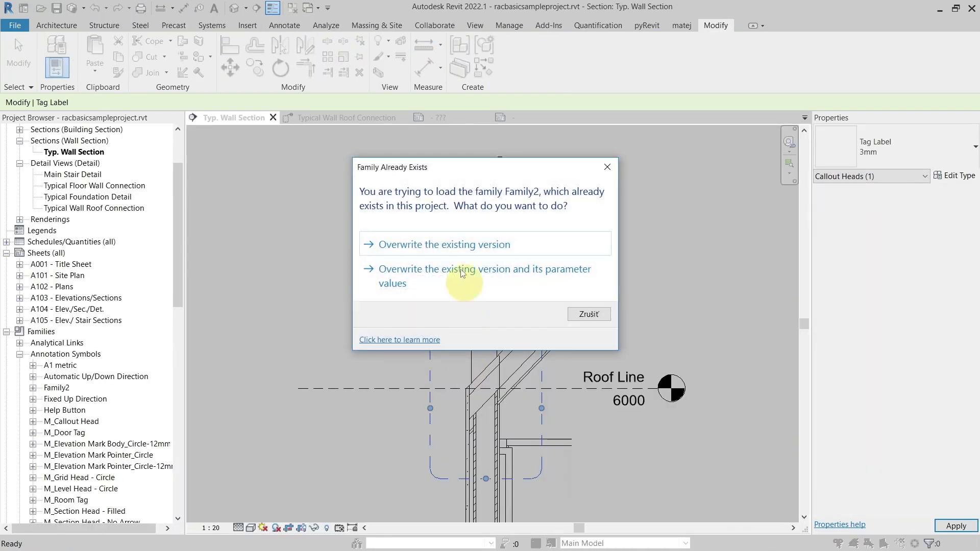
left_click(453, 247)
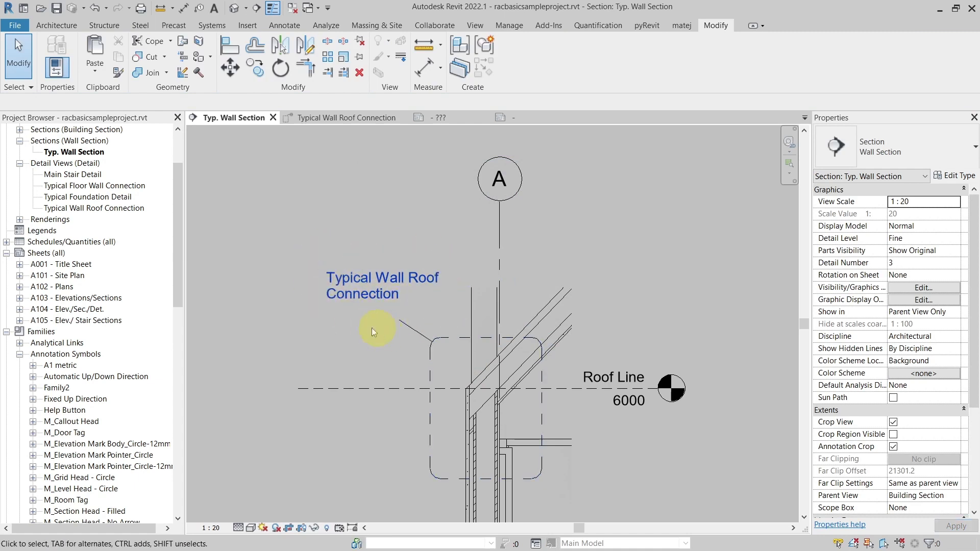
Rename the Typical Wall Roof Connection detail view to detail_1
left_click(452, 338)
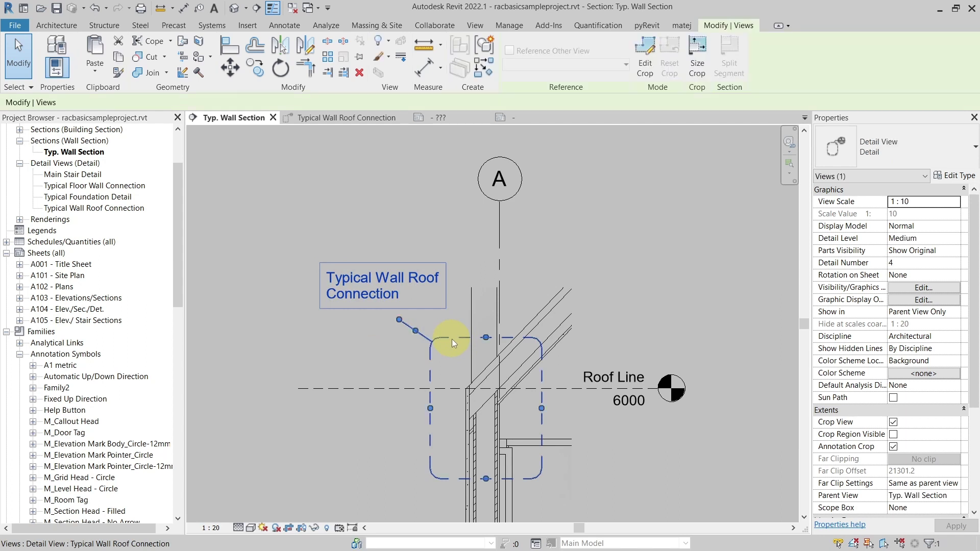
left_click(99, 207)
left_click(100, 206)
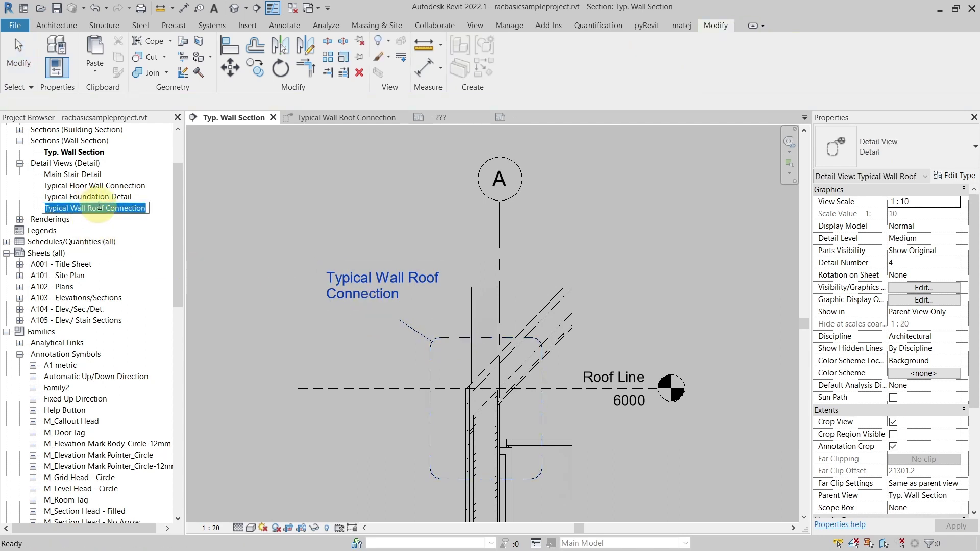
type("det")
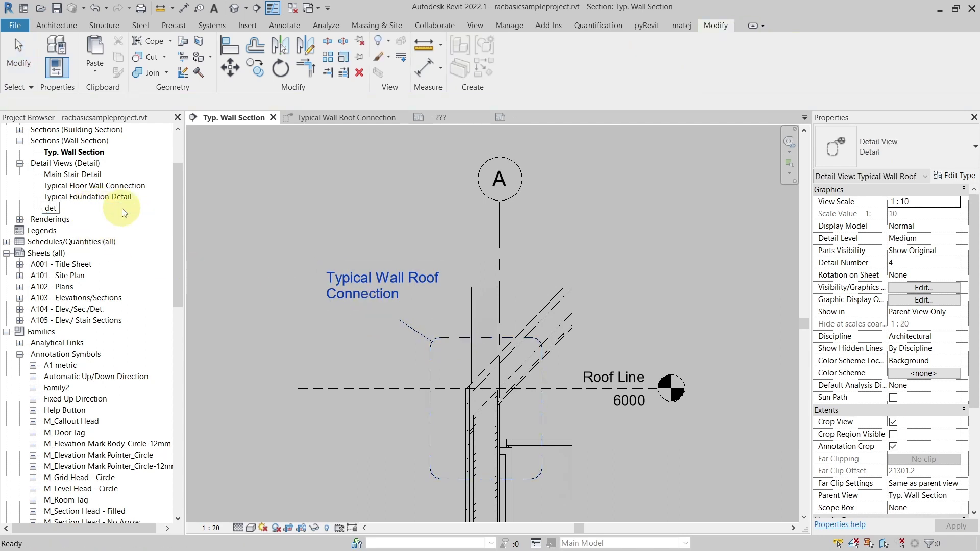
type("ail_1")
key("Return")
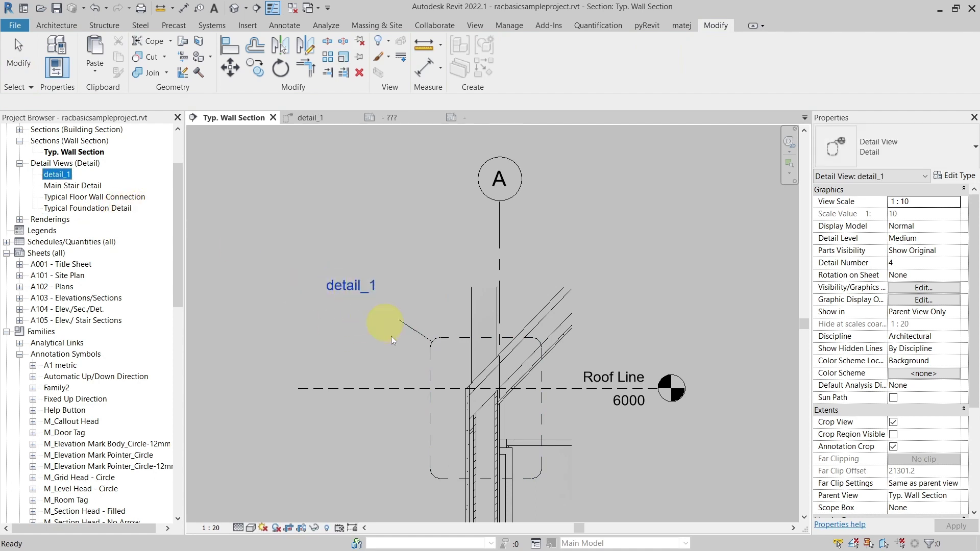
left_click(455, 341)
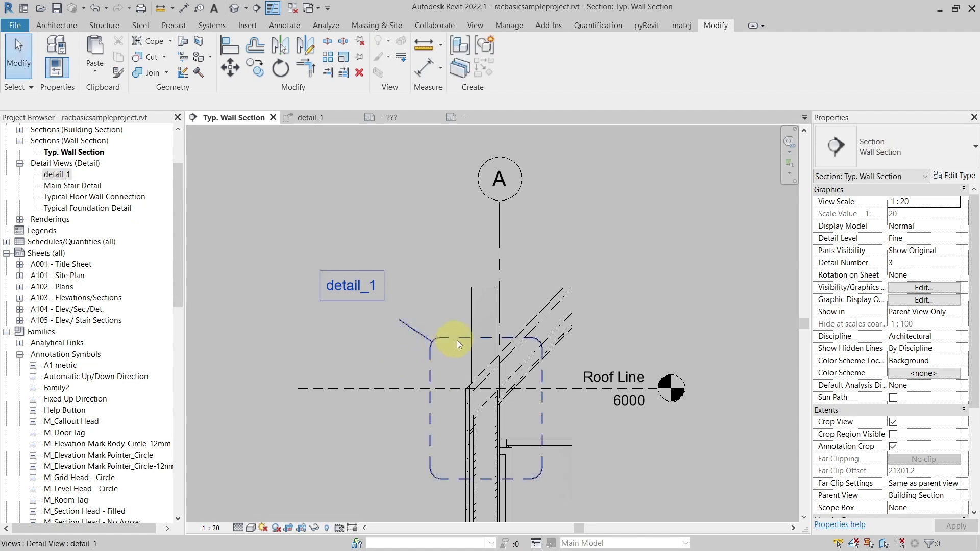
left_click(458, 339)
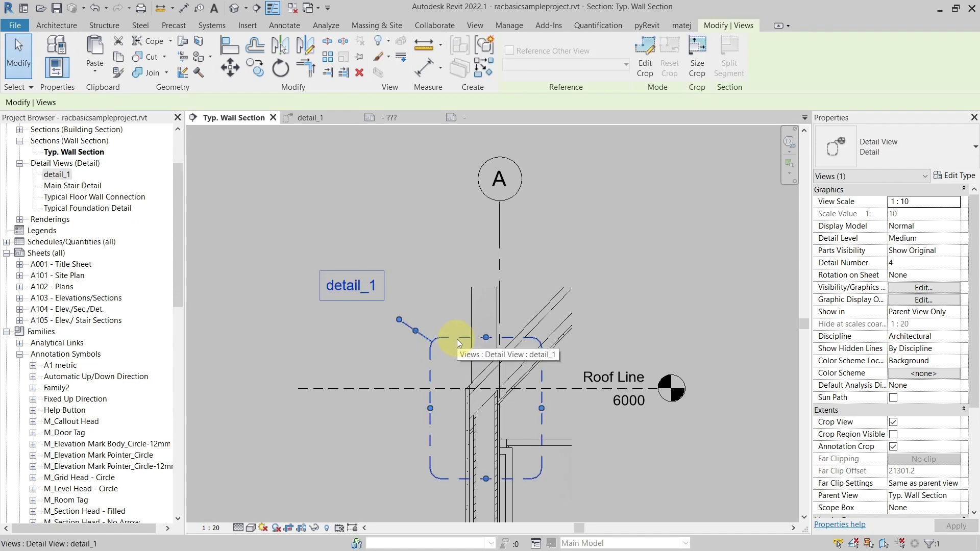
left_click(441, 253)
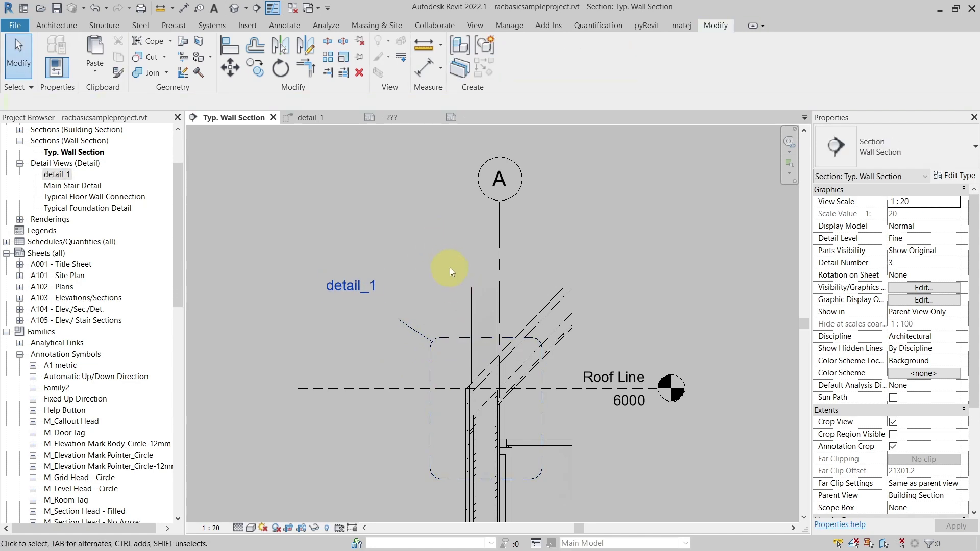
left_click(456, 339)
left_click(373, 291)
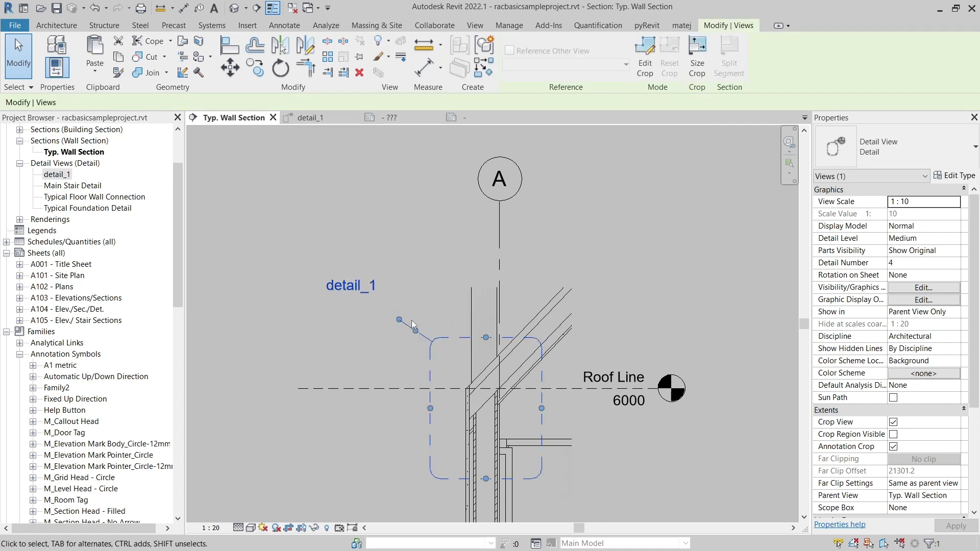
left_click(608, 191)
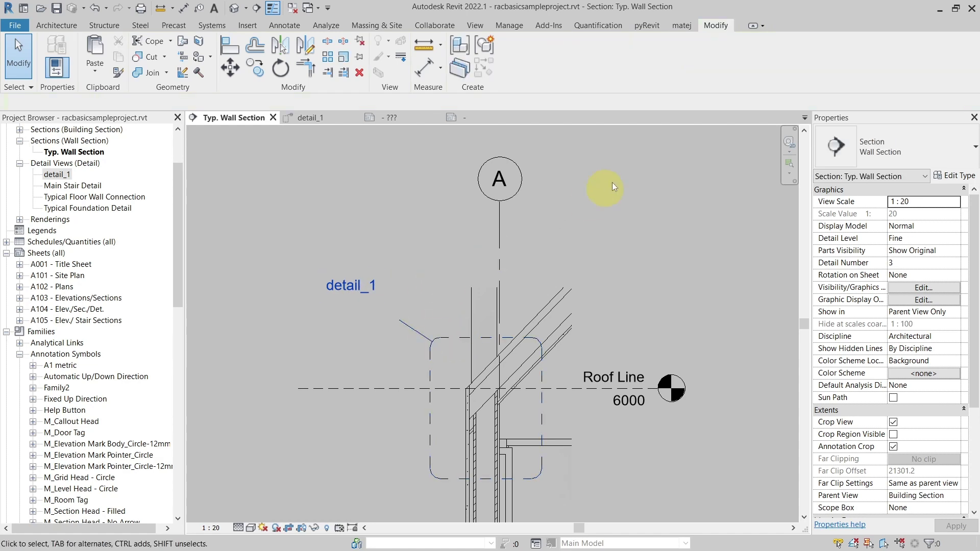